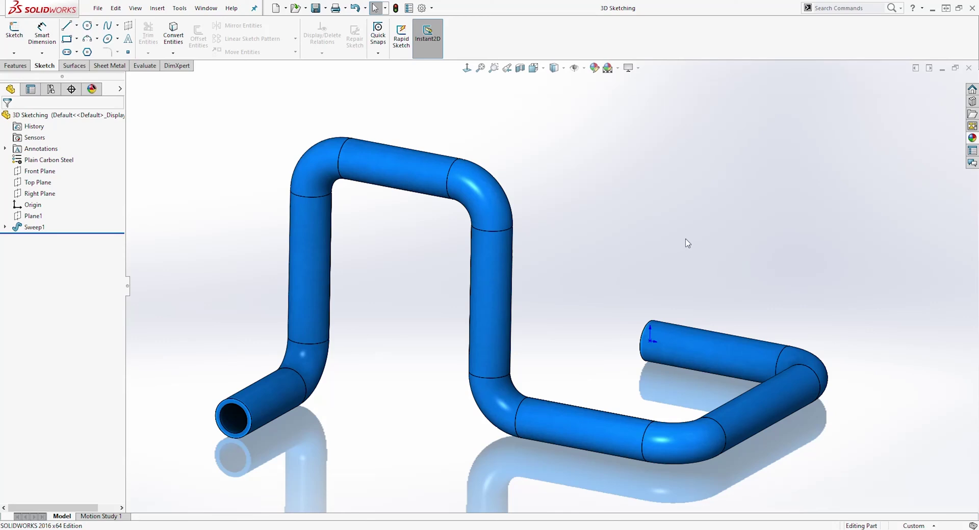
Orbit the finished blue swept tube to view it from another angle.
{"action": "middle_click_drag", "start_coordinate": [685, 243], "coordinate": [753, 262]}
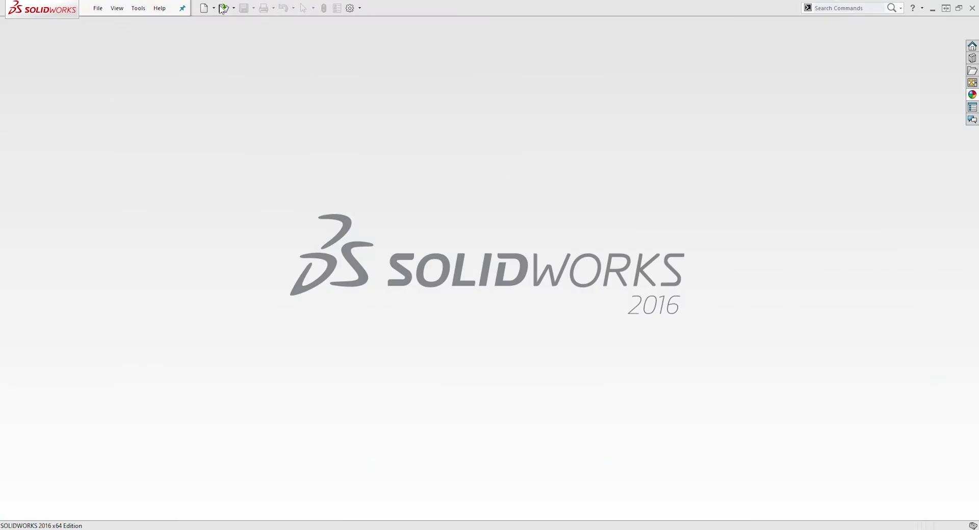
Create a new part and set its document units to MMGS (millimetre, gram, second).
{"action": "left_click", "coordinate": [203, 8]}
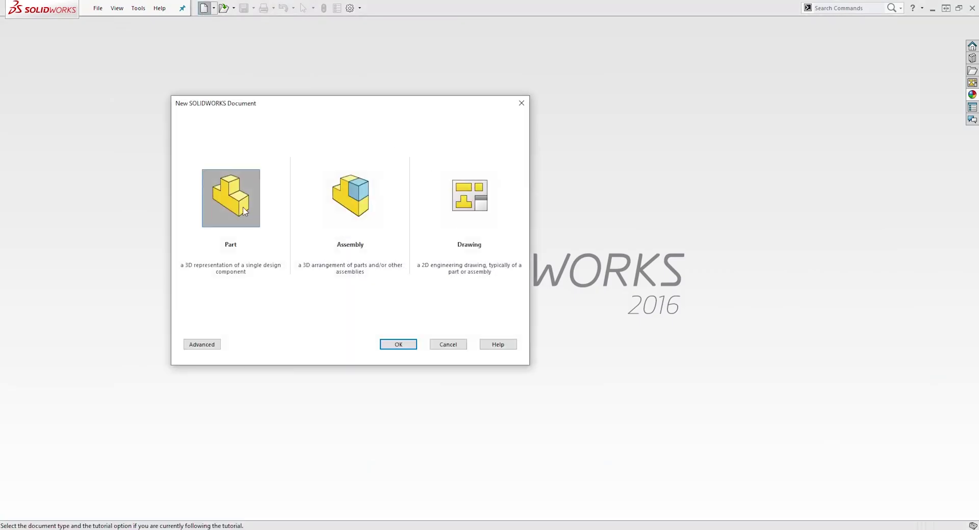
{"action": "left_click", "coordinate": [399, 345]}
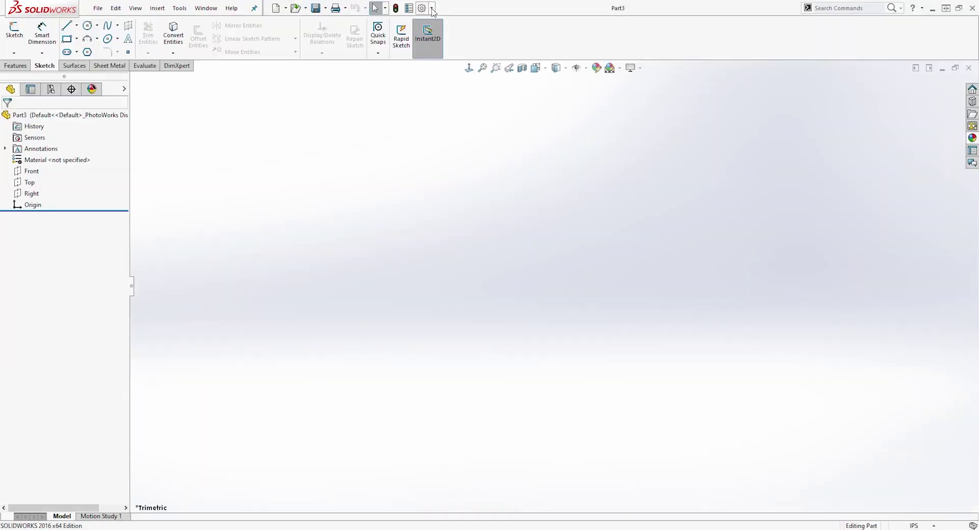
{"action": "left_click", "coordinate": [423, 8]}
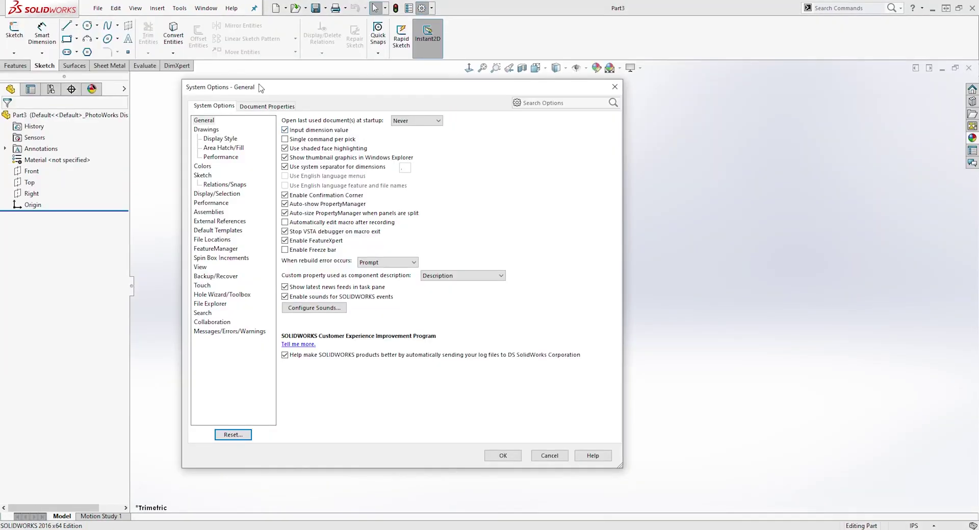
{"action": "left_click", "coordinate": [248, 106]}
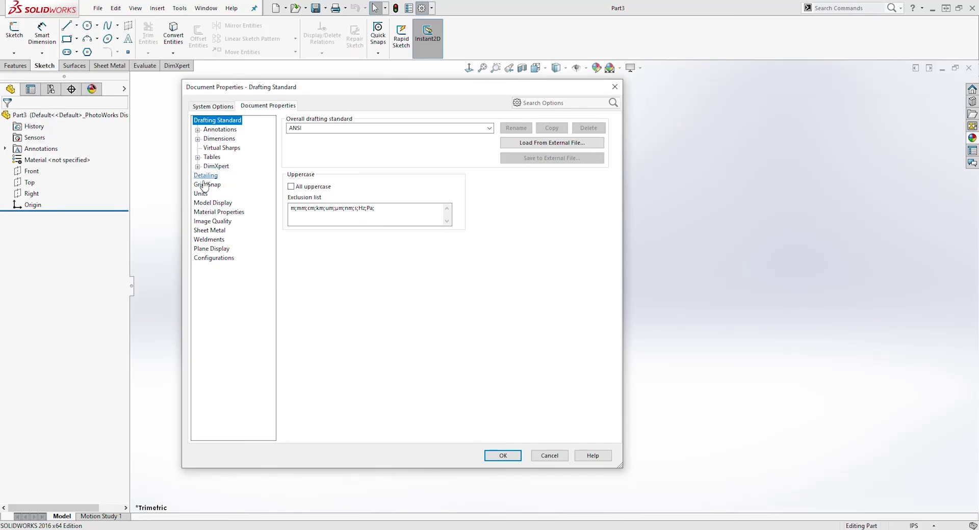
{"action": "left_click", "coordinate": [200, 194]}
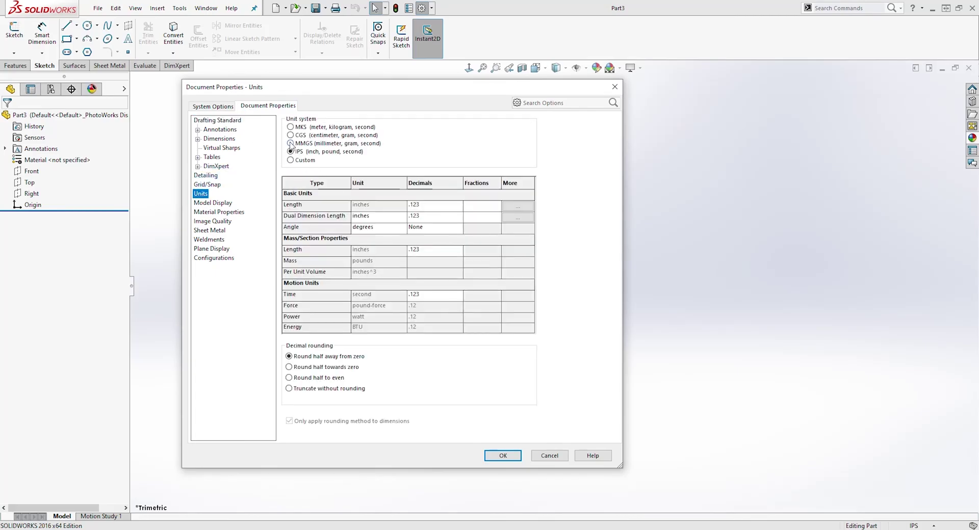
{"action": "left_click", "coordinate": [291, 144]}
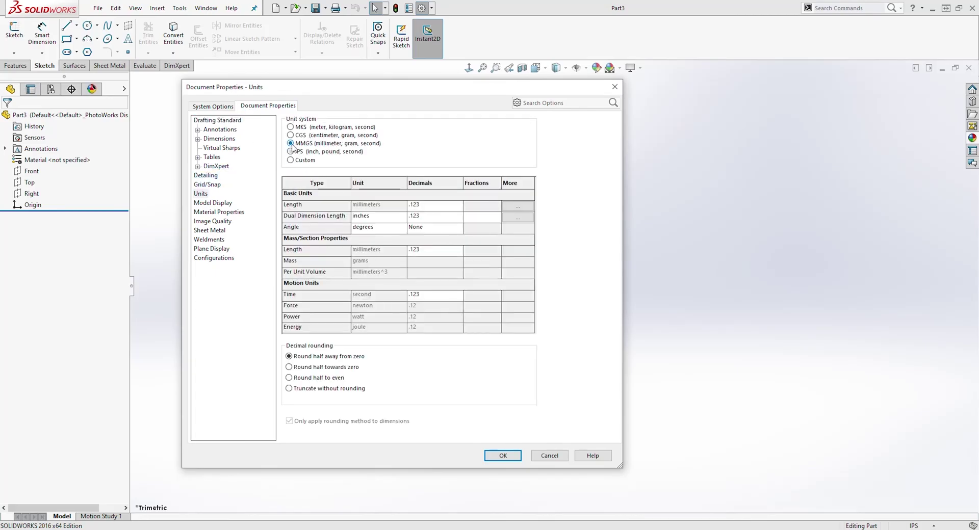
{"action": "left_click", "coordinate": [502, 455]}
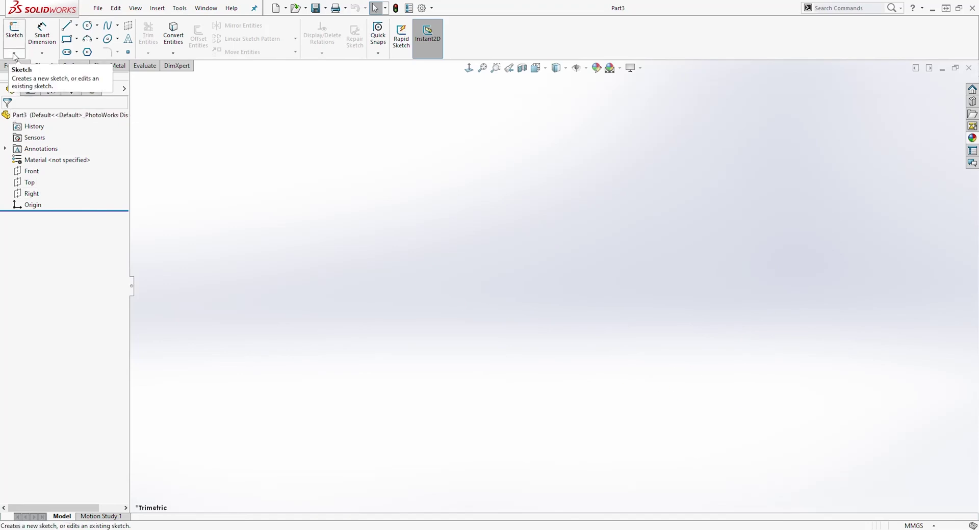
Start a 3D sketch and begin a line at the origin, cycling planes XY, YZ, ZX, back to XY.
{"action": "left_click", "coordinate": [14, 53]}
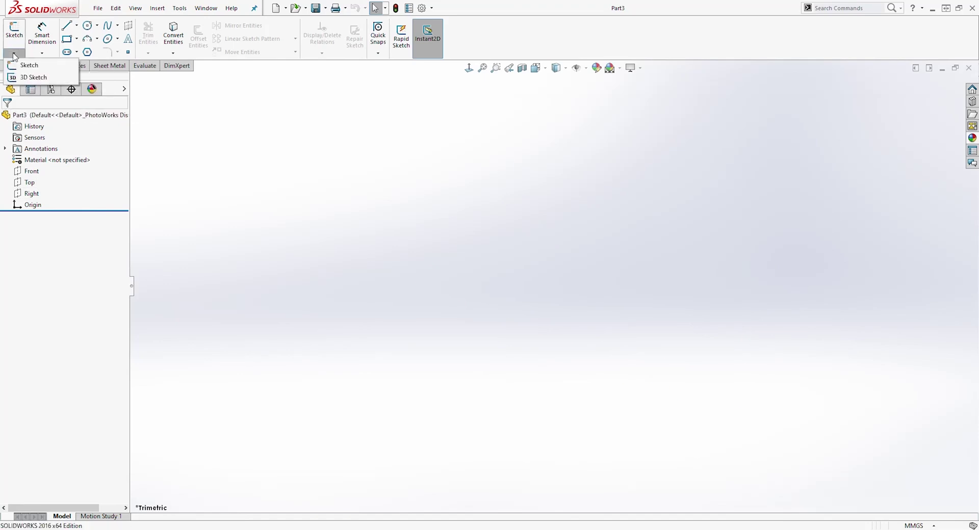
{"action": "left_click", "coordinate": [25, 77]}
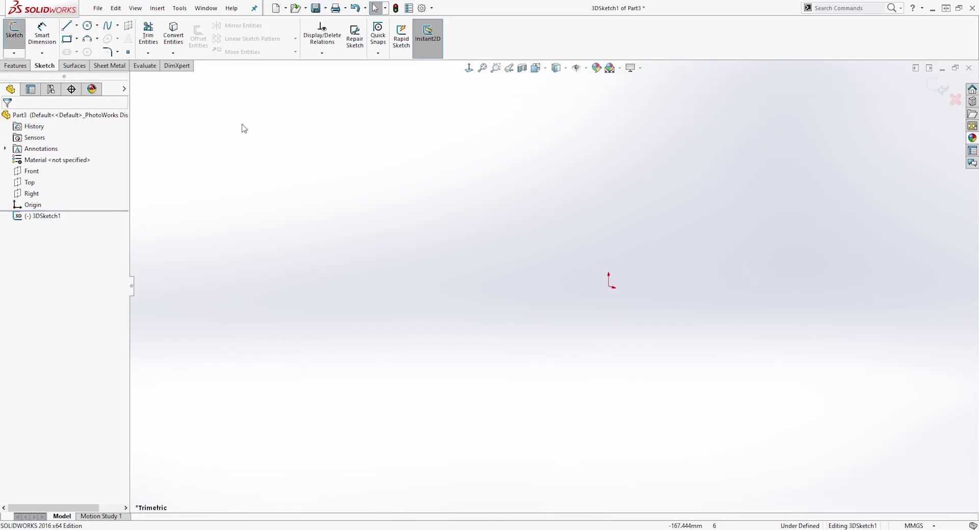
{"action": "left_click", "coordinate": [66, 27]}
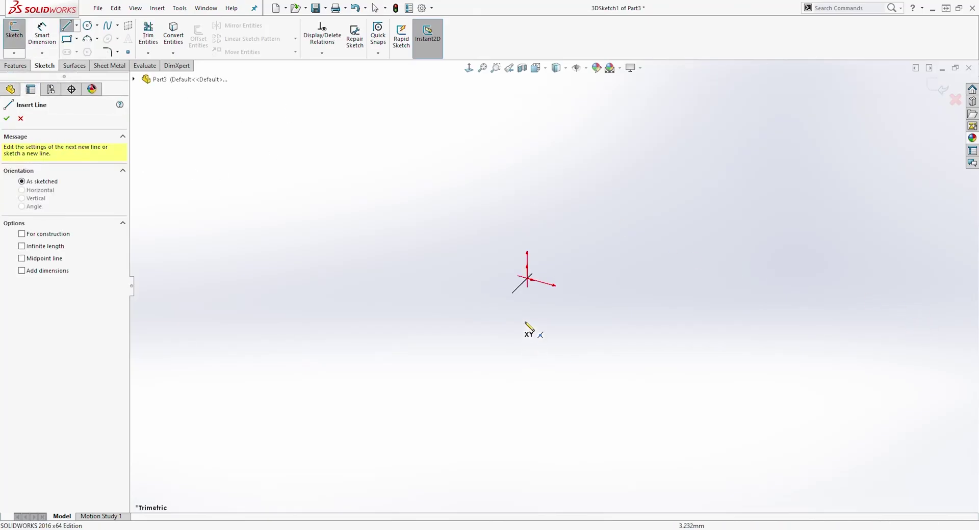
{"action": "left_click", "coordinate": [528, 280]}
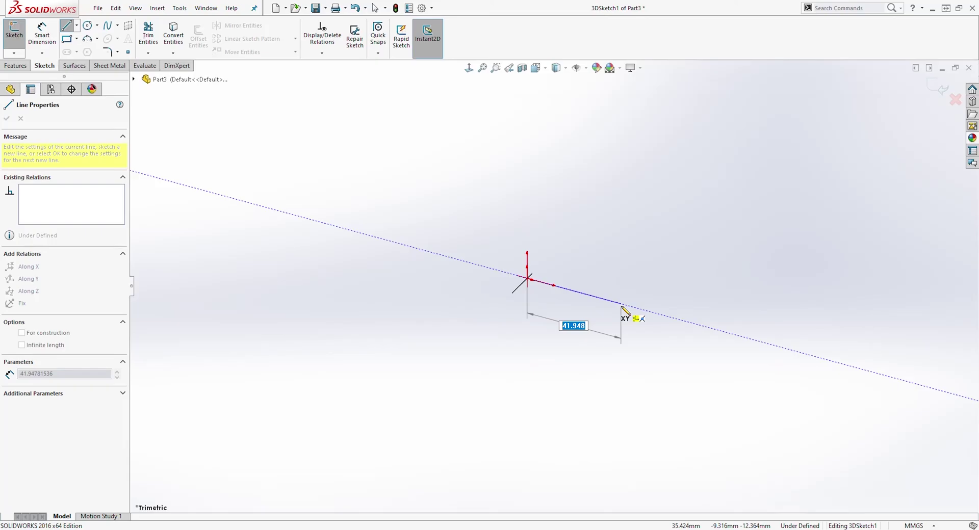
{"action": "key", "text": "Tab"}
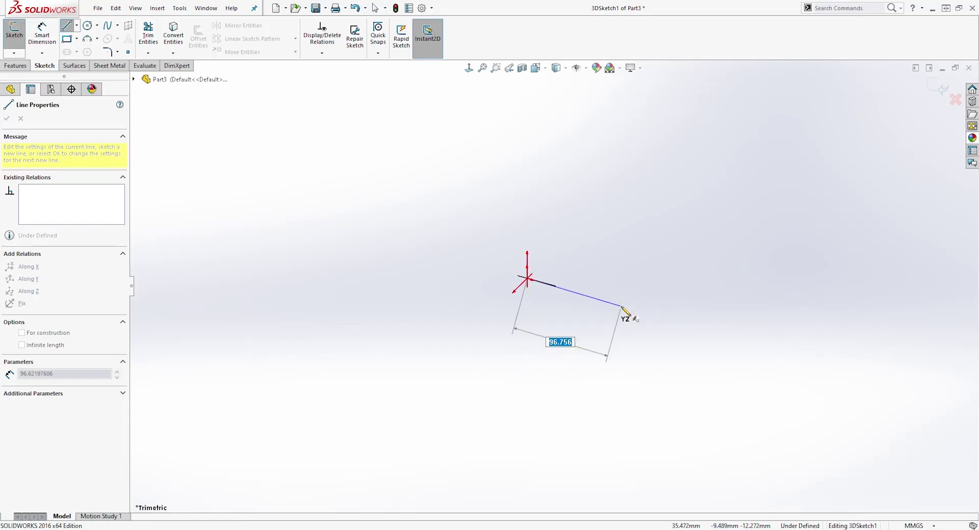
{"action": "key", "text": "Tab"}
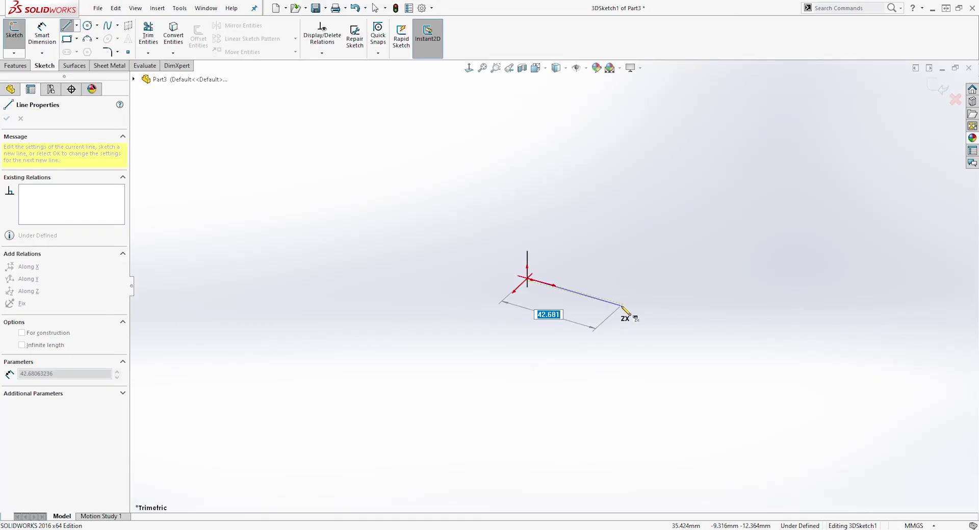
{"action": "key", "text": "Tab"}
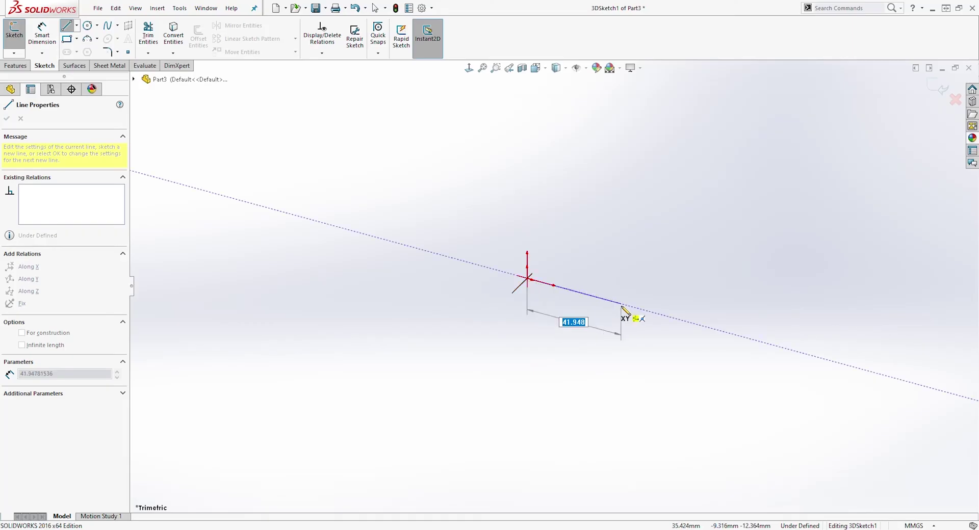
Draw the first three path lines along X, then Z, then X, switching planes between them.
{"action": "left_click", "coordinate": [693, 324]}
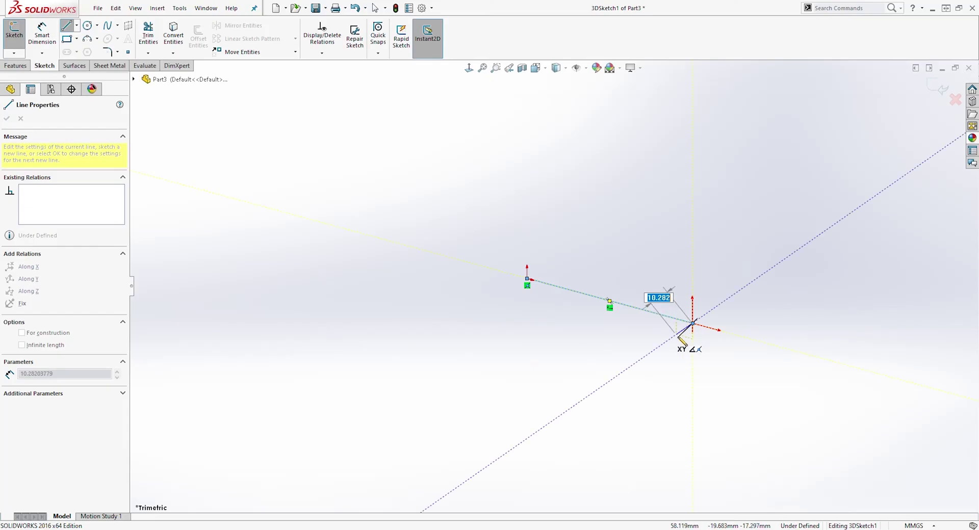
{"action": "key", "text": "Tab"}
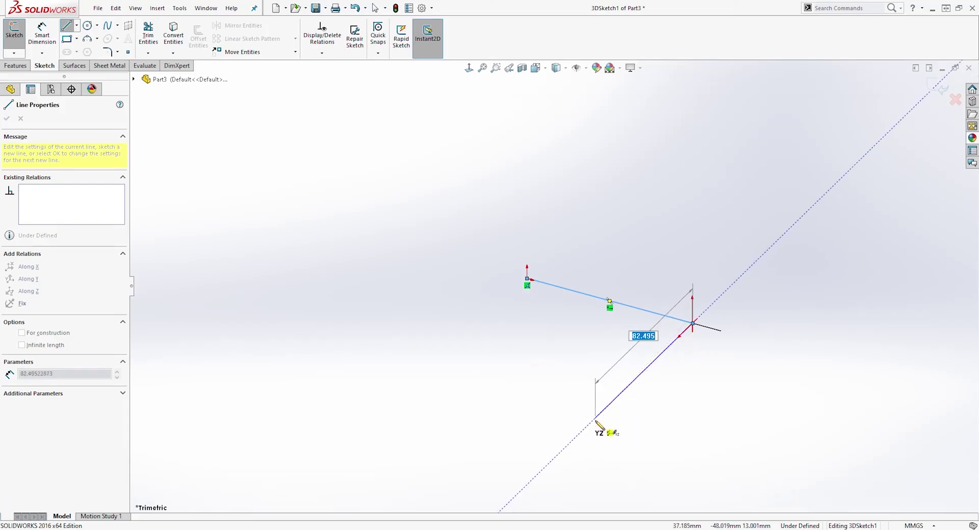
{"action": "left_click", "coordinate": [563, 451]}
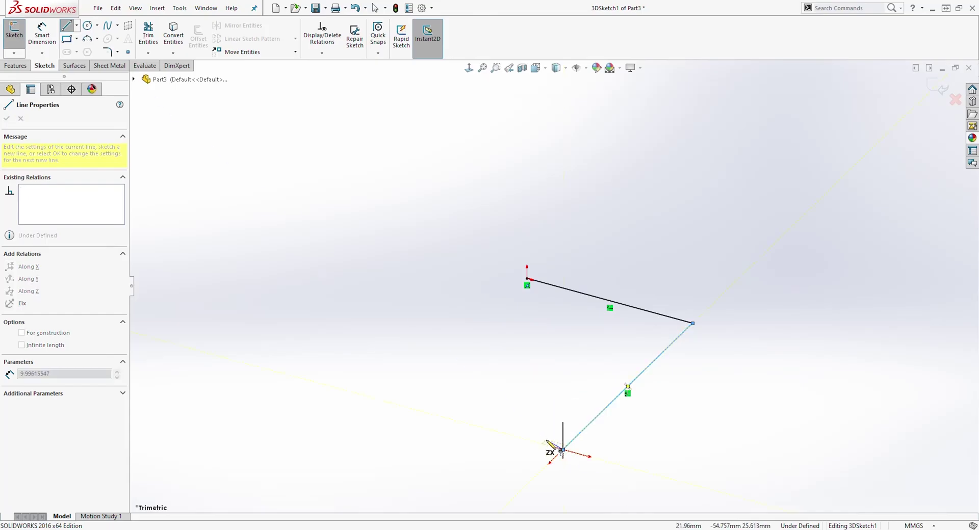
{"action": "key", "text": "Tab"}
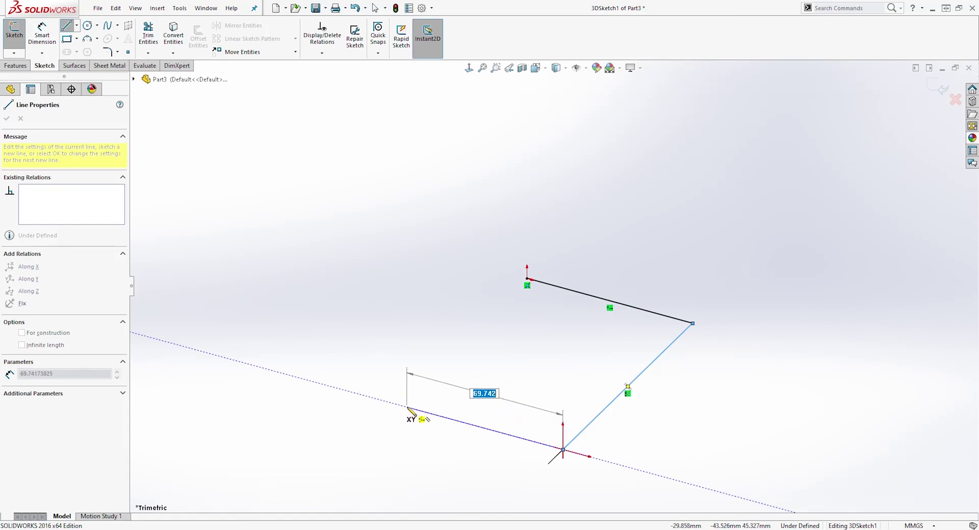
{"action": "left_click", "coordinate": [408, 407]}
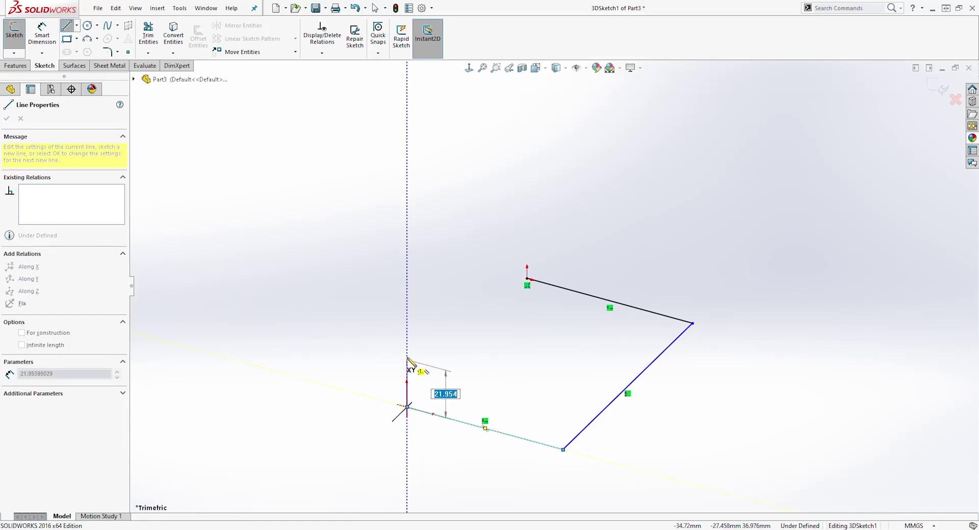
Add lines up, left, down and along Z, then end the Line tool and zoom to fit.
{"action": "left_click", "coordinate": [407, 254]}
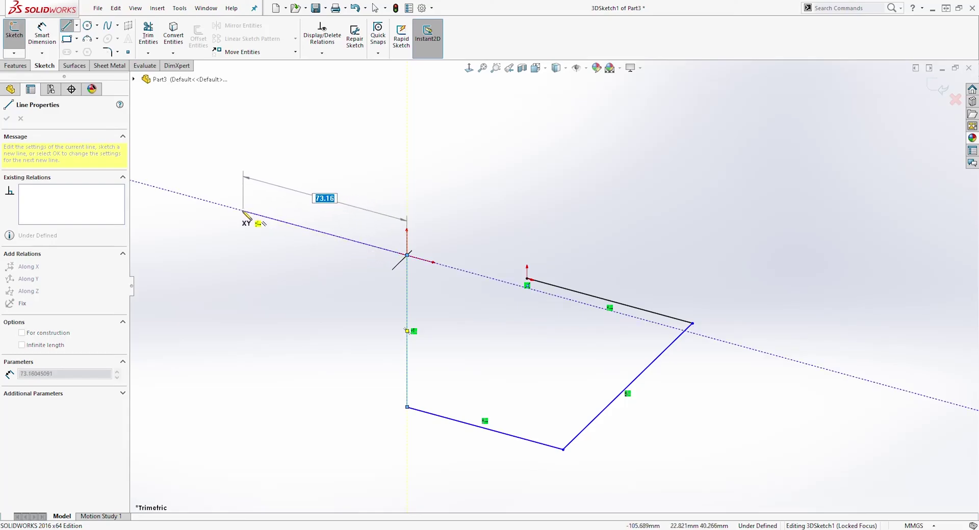
{"action": "left_click", "coordinate": [239, 210]}
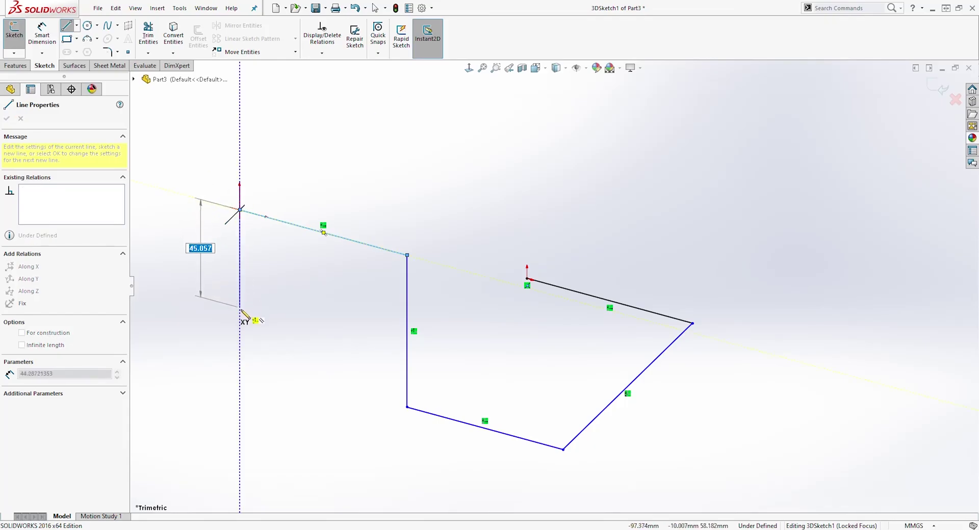
{"action": "left_click", "coordinate": [240, 381]}
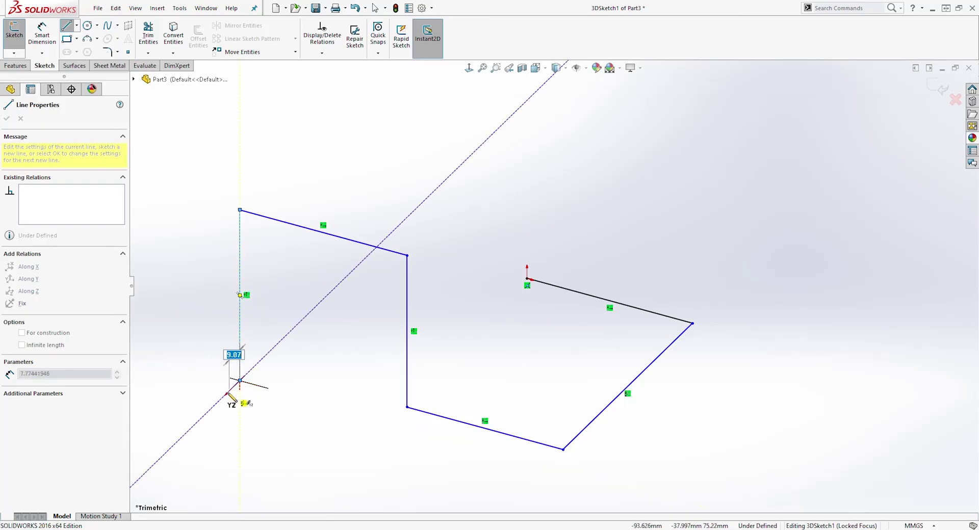
{"action": "left_click", "coordinate": [150, 468]}
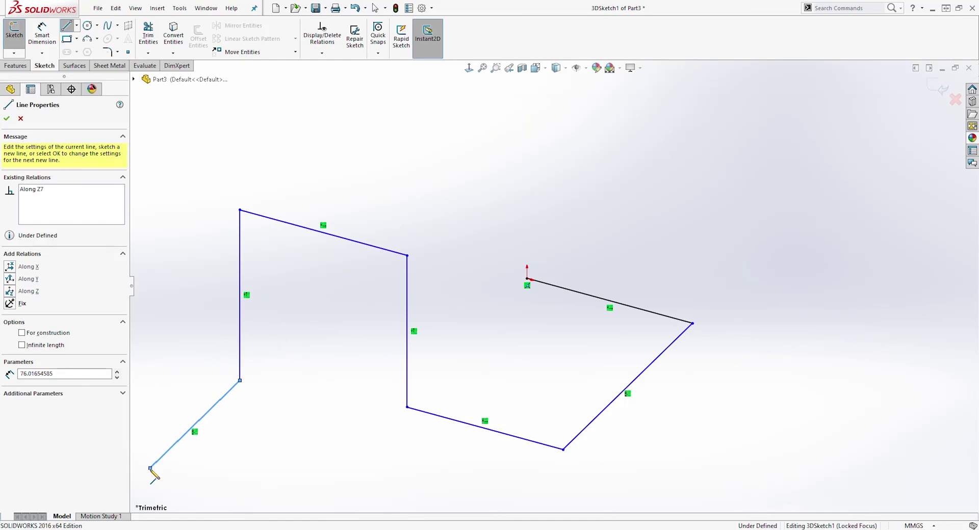
{"action": "right_click", "coordinate": [152, 469]}
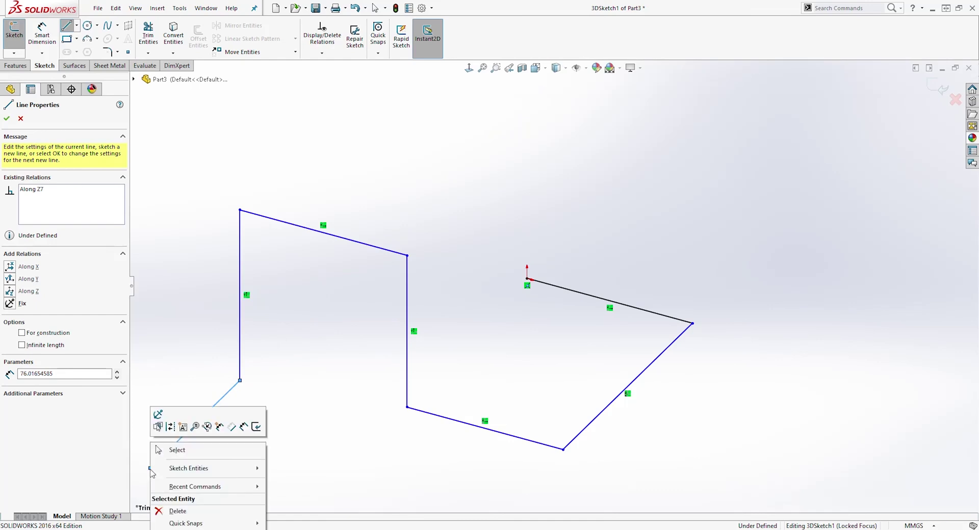
{"action": "left_click", "coordinate": [175, 451]}
{"action": "key", "text": "z"}
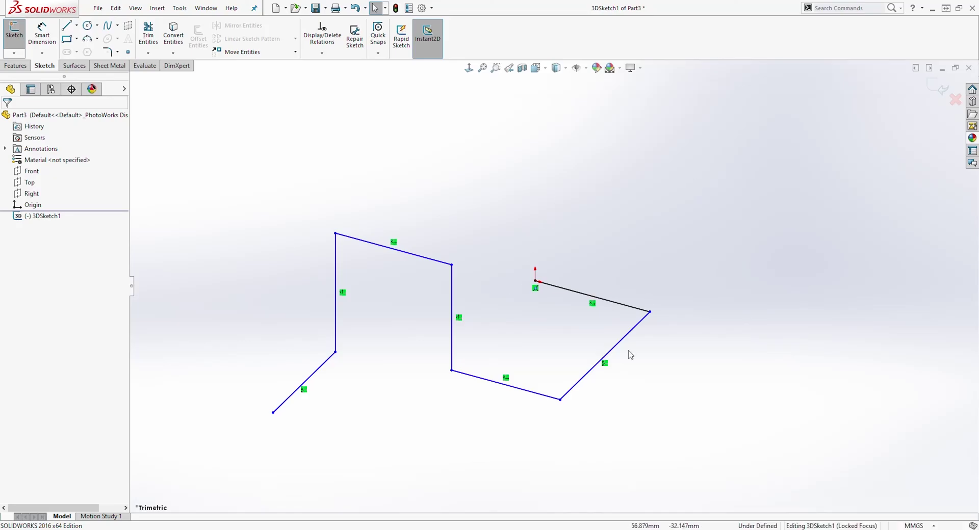
Orbit to the Isometric view and select the path's left corner point.
{"action": "mouse_move", "coordinate": [539, 246]}
{"action": "middle_mouse_down"}
{"action": "mouse_move", "coordinate": [595, 233]}
{"action": "mouse_move", "coordinate": [516, 209]}
{"action": "mouse_move", "coordinate": [529, 225]}
{"action": "mouse_move", "coordinate": [561, 212]}
{"action": "mouse_move", "coordinate": [522, 229]}
{"action": "mouse_move", "coordinate": [590, 211]}
{"action": "mouse_move", "coordinate": [605, 235]}
{"action": "mouse_move", "coordinate": [590, 245]}
{"action": "middle_mouse_up"}
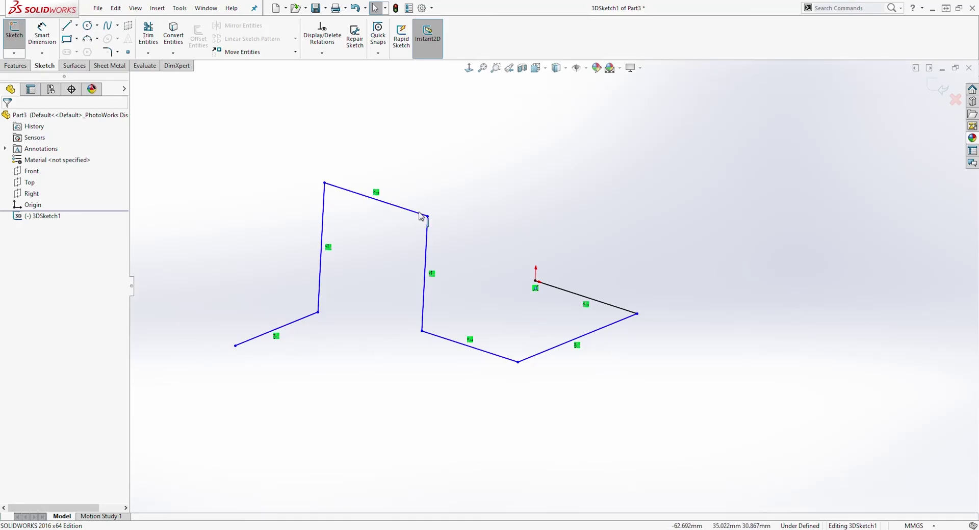
{"action": "left_click", "coordinate": [536, 68]}
{"action": "left_click", "coordinate": [593, 97]}
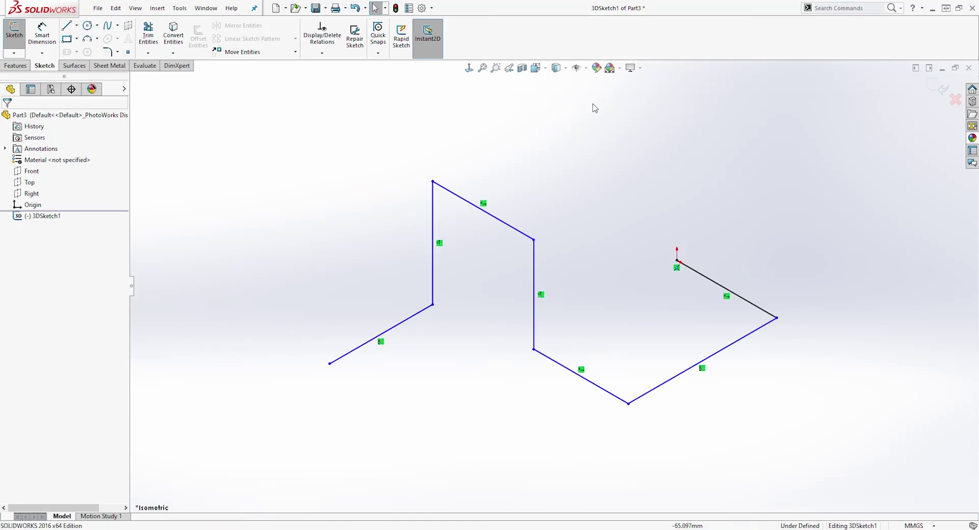
{"action": "left_click", "coordinate": [432, 304]}
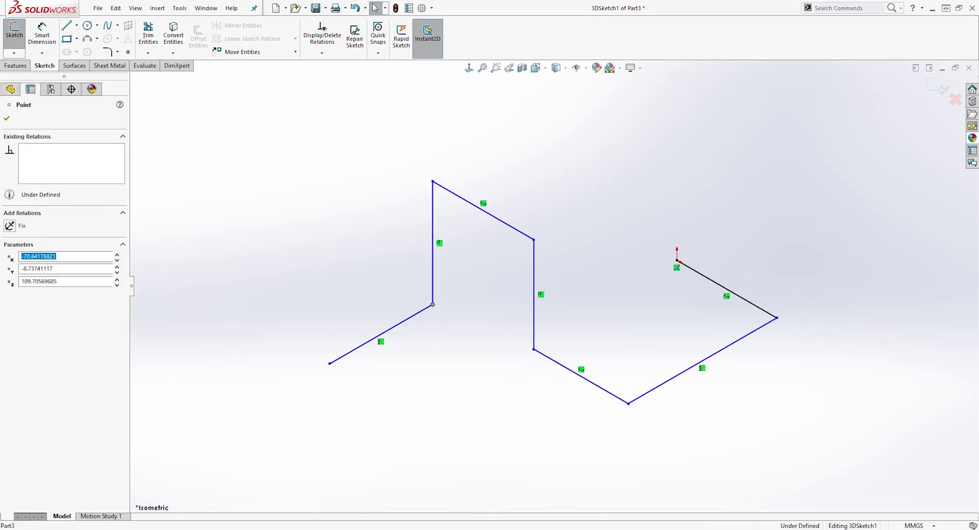
Add a Coincident relation between the left corner point and the lower line, Line3.
{"action": "left_click", "coordinate": [591, 386], "text": "ctrl"}
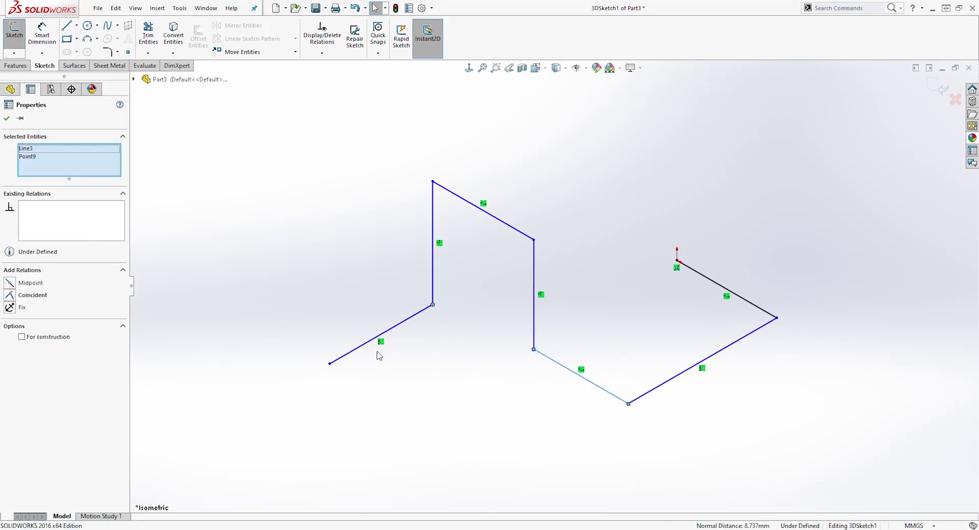
{"action": "left_click", "coordinate": [11, 296]}
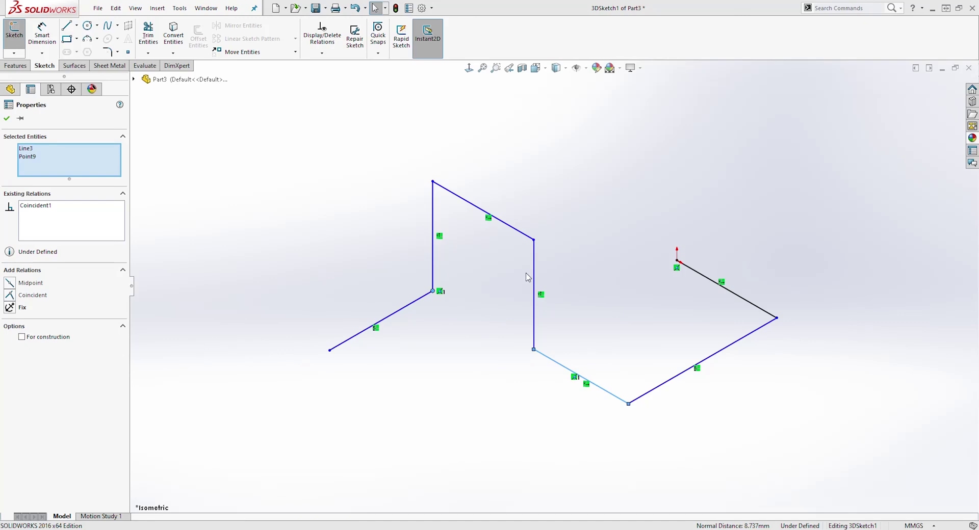
{"action": "left_click", "coordinate": [55, 49]}
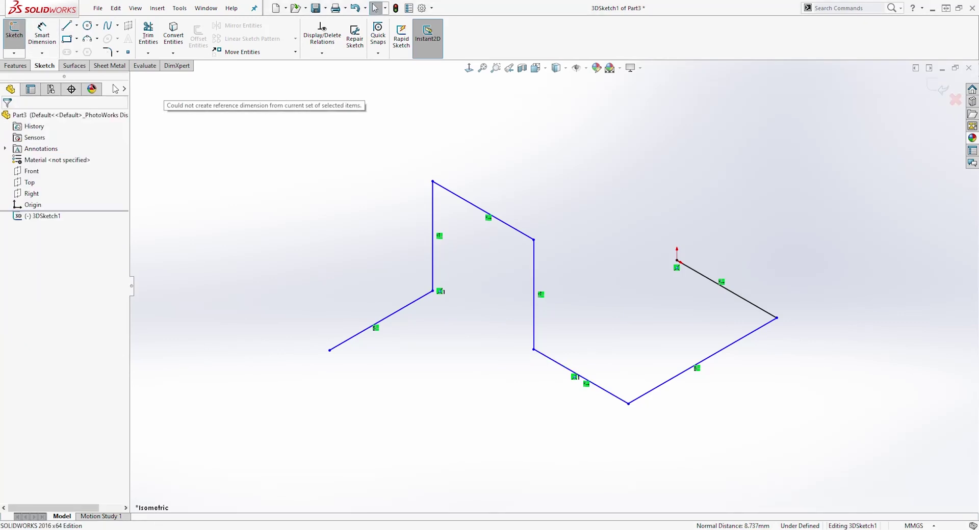
{"action": "left_click", "coordinate": [41, 33]}
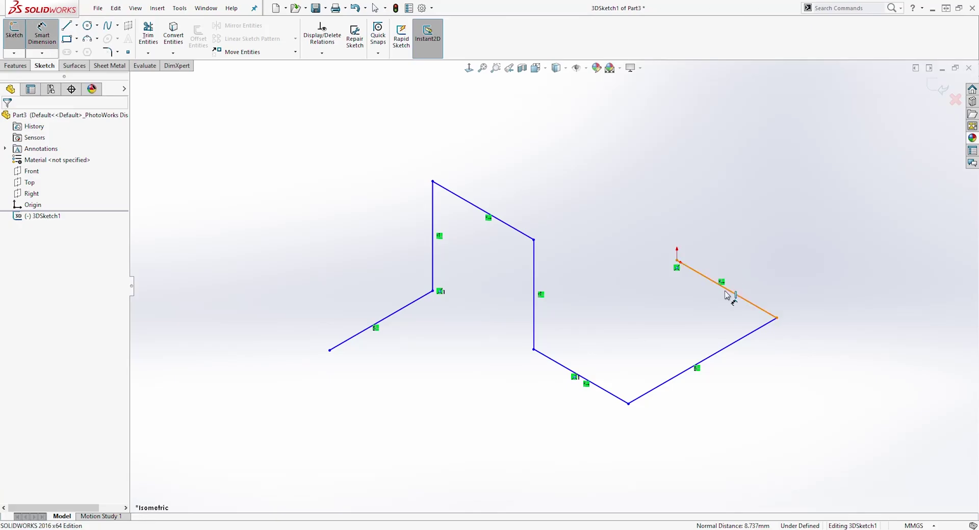
Dimension the upper-right, lower-right and lower-left lines to 95, 135 and 110 mm.
{"action": "left_click", "coordinate": [741, 302]}
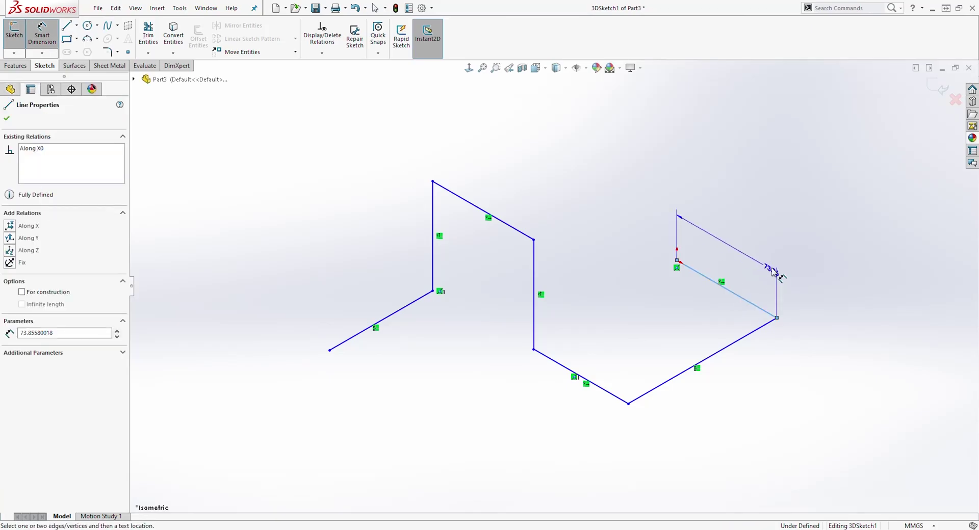
{"action": "left_click", "coordinate": [740, 241]}
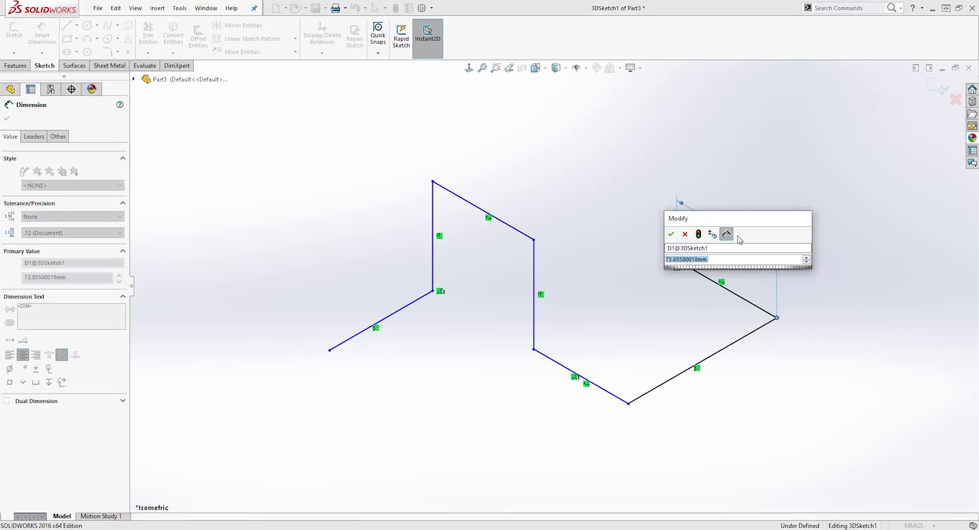
{"action": "type", "text": "95"}
{"action": "key", "text": "Return"}
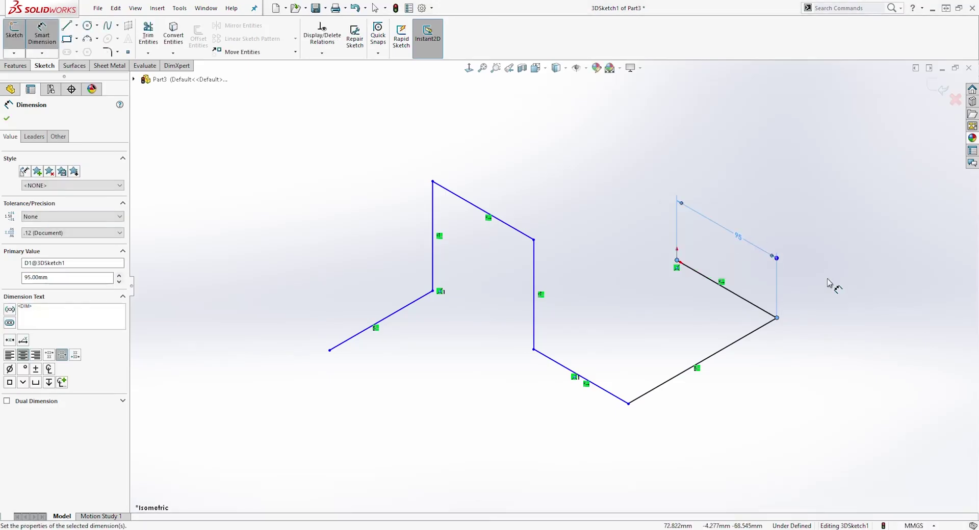
{"action": "left_click", "coordinate": [737, 348]}
{"action": "left_click", "coordinate": [732, 398]}
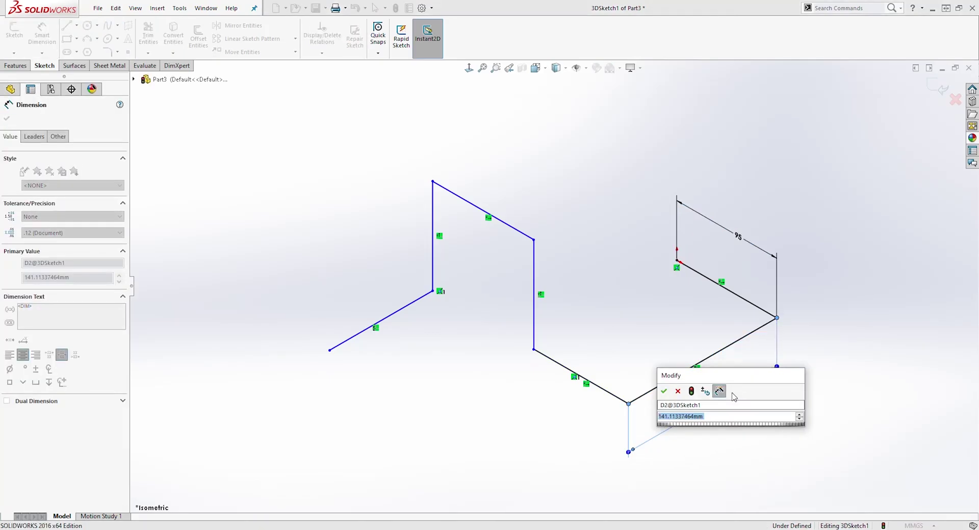
{"action": "type", "text": "135"}
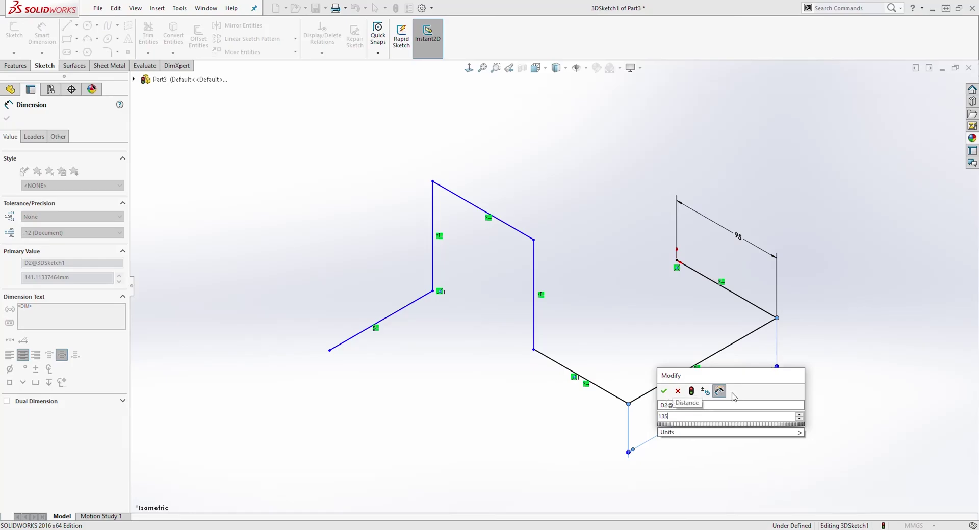
{"action": "key", "text": "Return"}
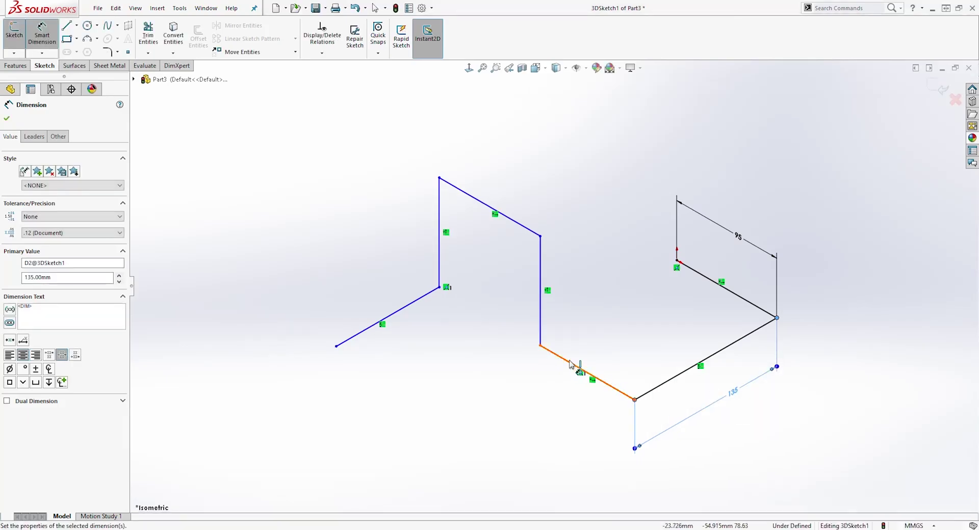
{"action": "left_click", "coordinate": [568, 365]}
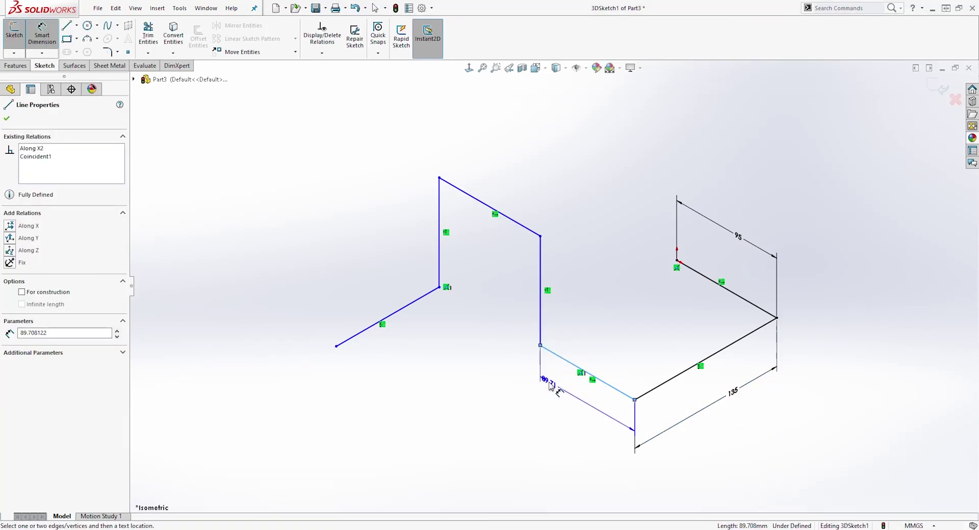
{"action": "left_click", "coordinate": [562, 407]}
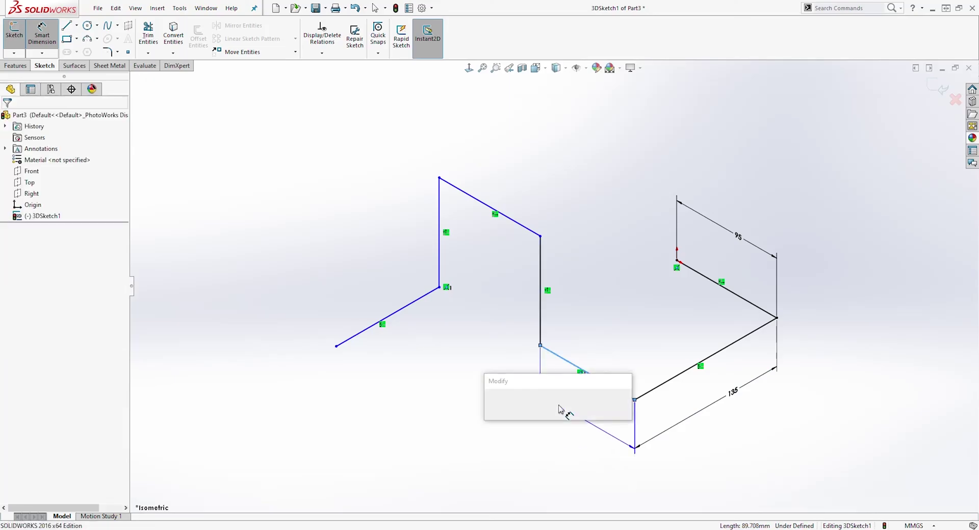
{"action": "type", "text": "80"}
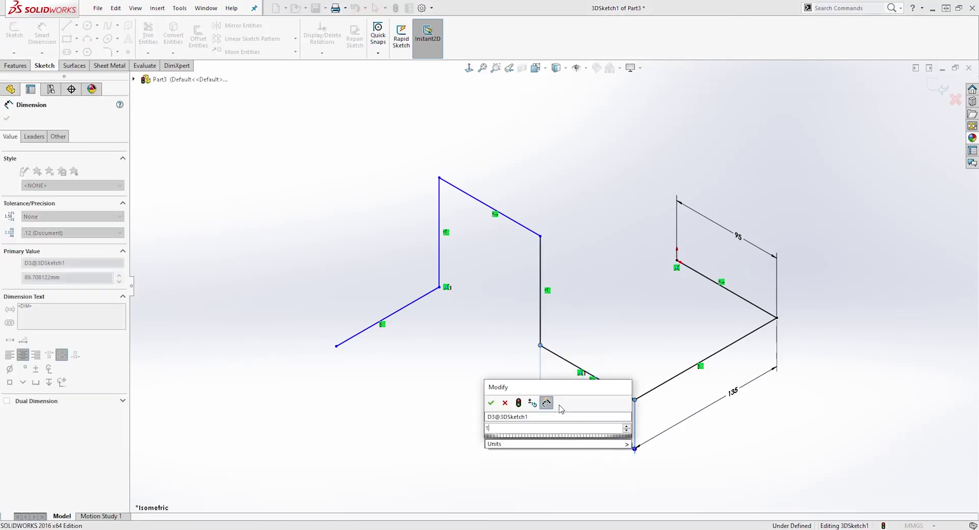
{"action": "key", "text": "Return"}
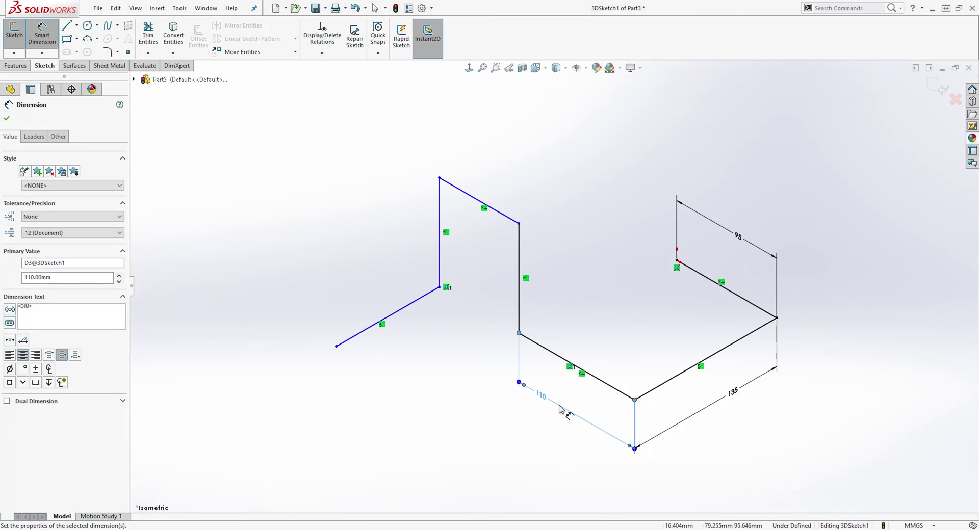
Dimension the vertical line to 115 mm and the top slanted line to 100 mm.
{"action": "left_click", "coordinate": [520, 259]}
{"action": "left_click", "coordinate": [572, 252]}
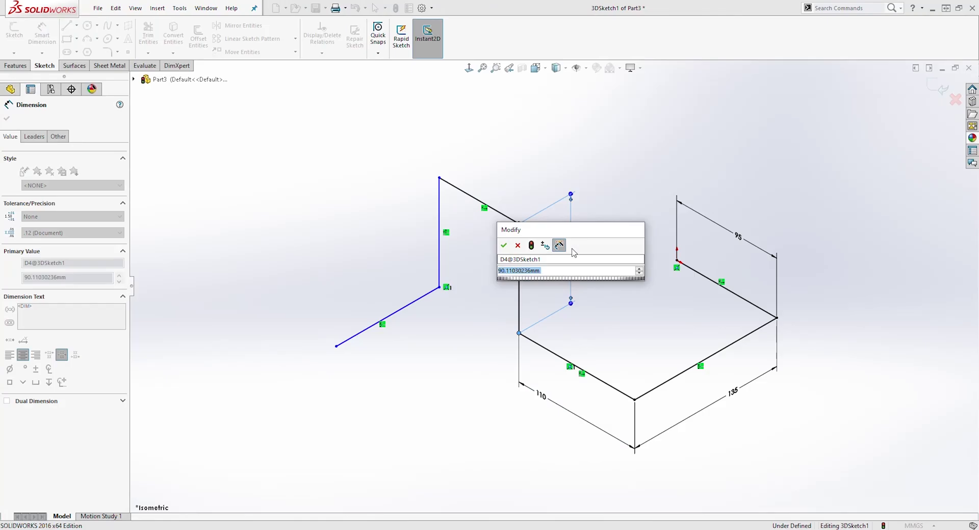
{"action": "type", "text": "115"}
{"action": "key", "text": "Return"}
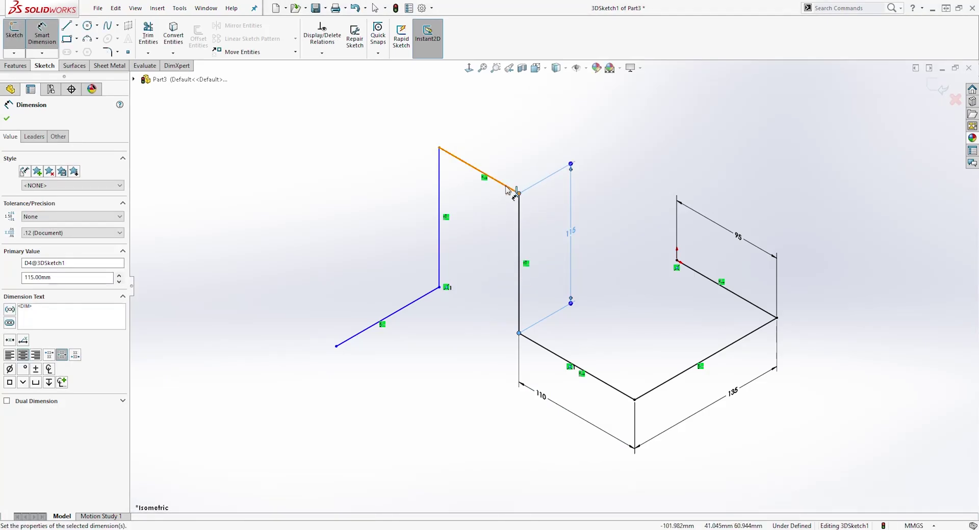
{"action": "left_click", "coordinate": [506, 187]}
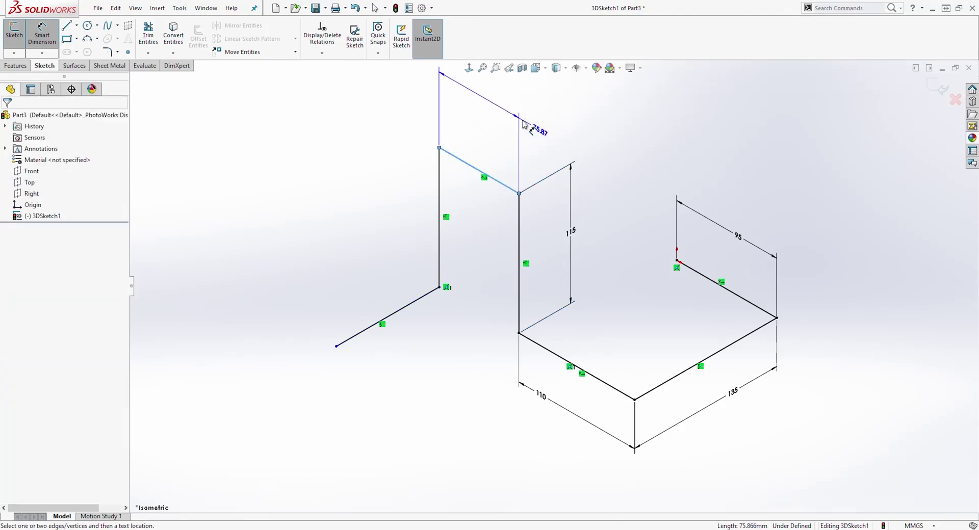
{"action": "left_click", "coordinate": [523, 123]}
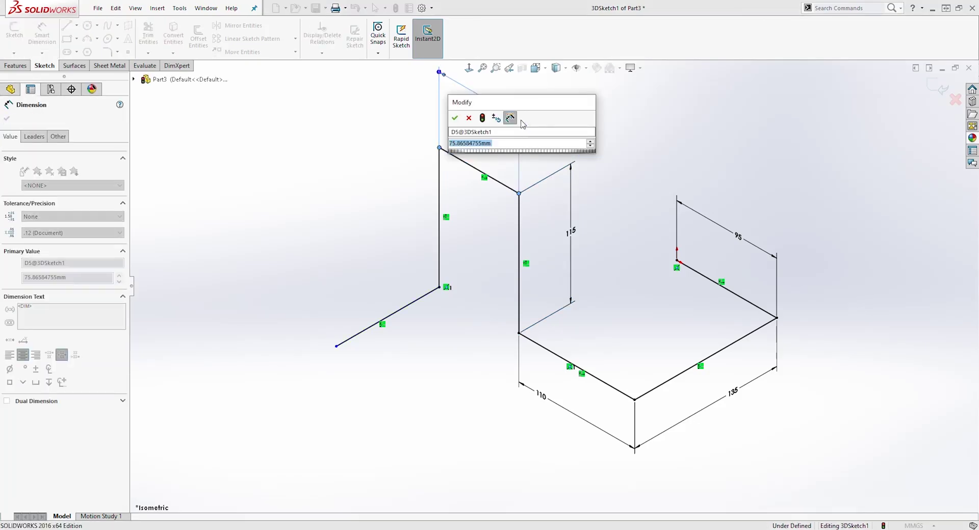
{"action": "type", "text": "100"}
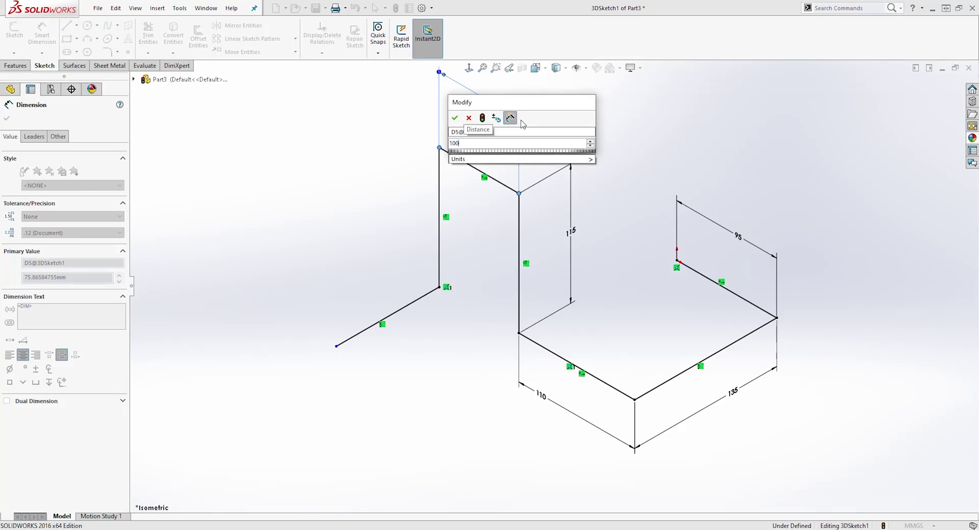
{"action": "key", "text": "Return"}
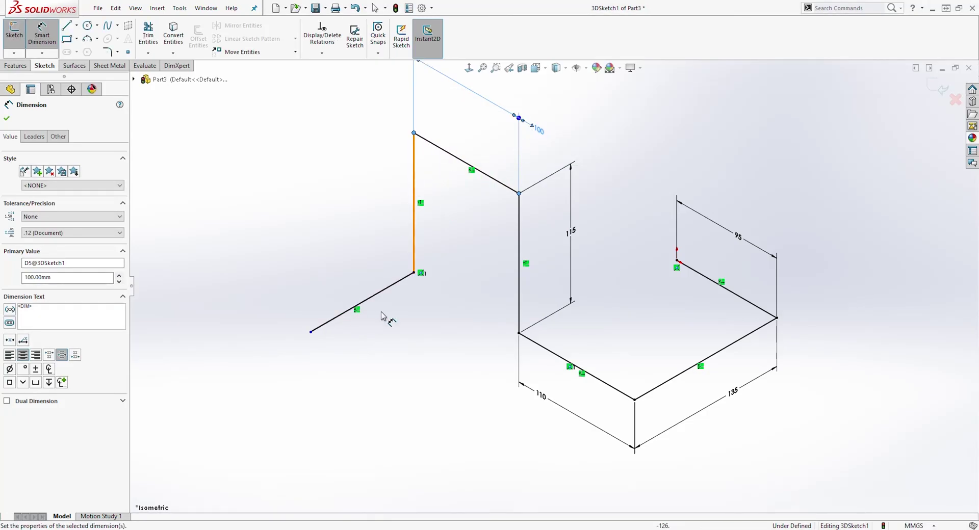
Set the lower-left line to 75 mm and move the 100 dimension clear of the path.
{"action": "left_click", "coordinate": [387, 295]}
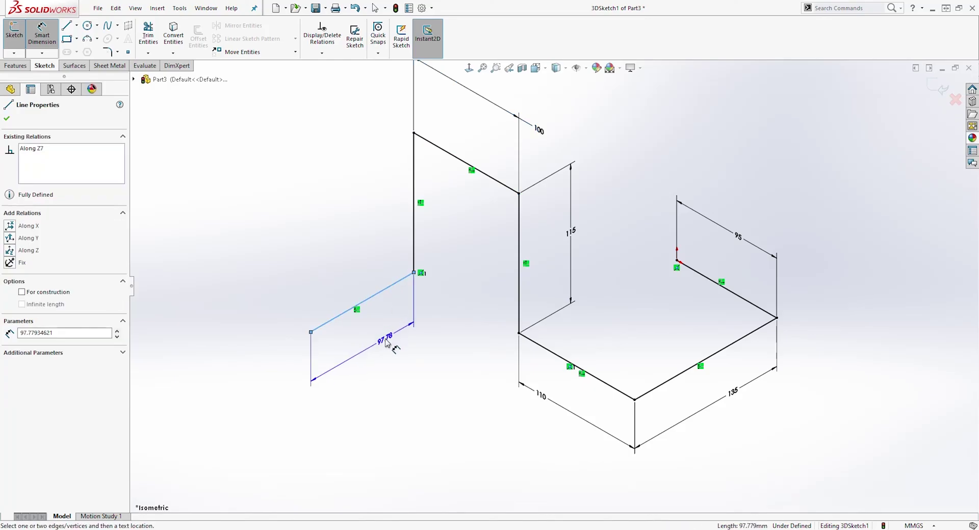
{"action": "left_click", "coordinate": [388, 343]}
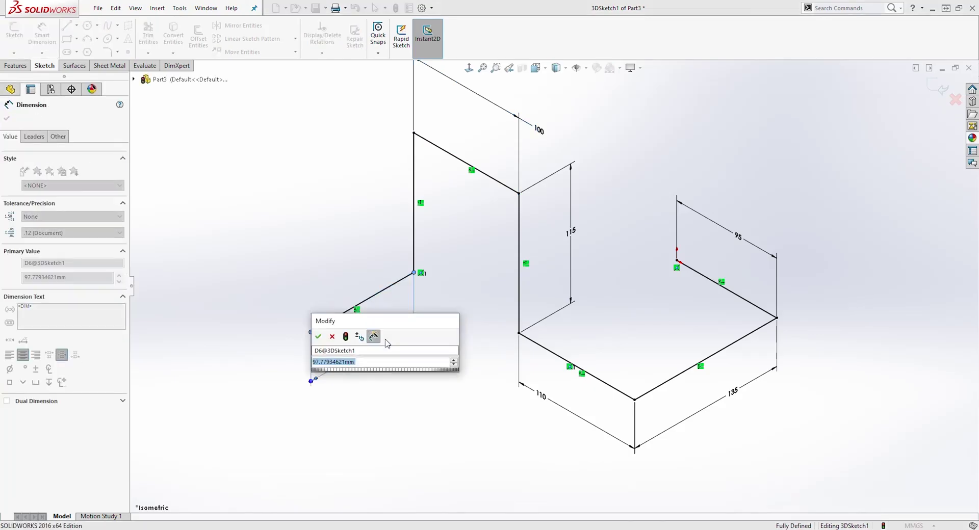
{"action": "type", "text": "75"}
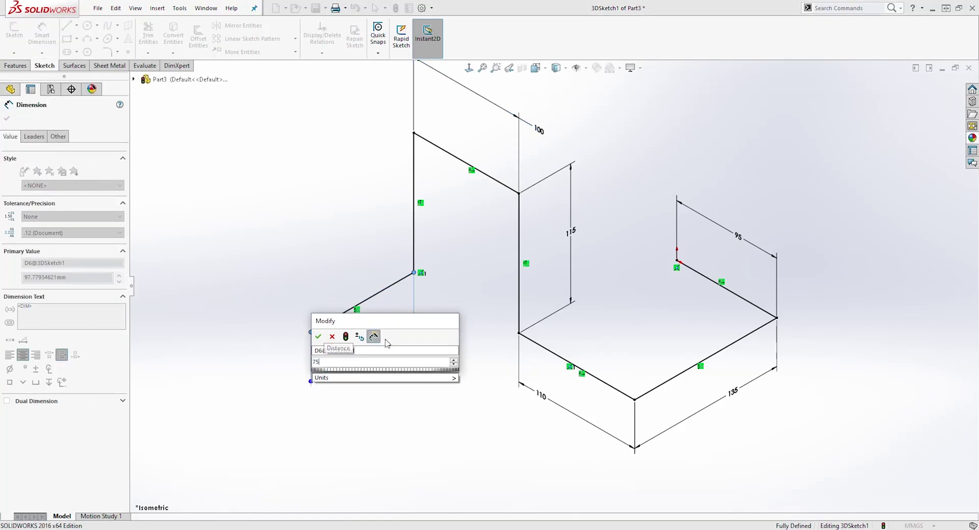
{"action": "key", "text": "Return"}
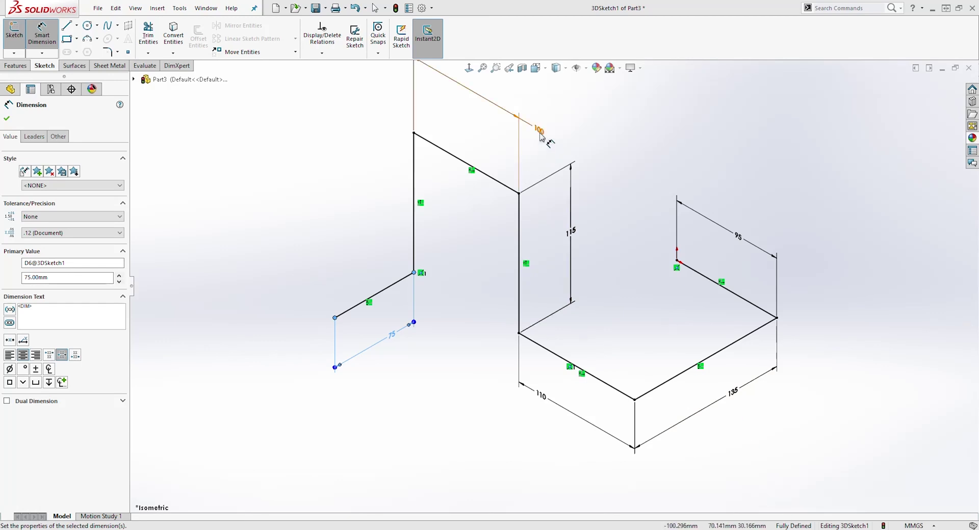
{"action": "left_click_drag", "start_coordinate": [540, 137], "coordinate": [498, 149]}
{"action": "key", "text": "Escape"}
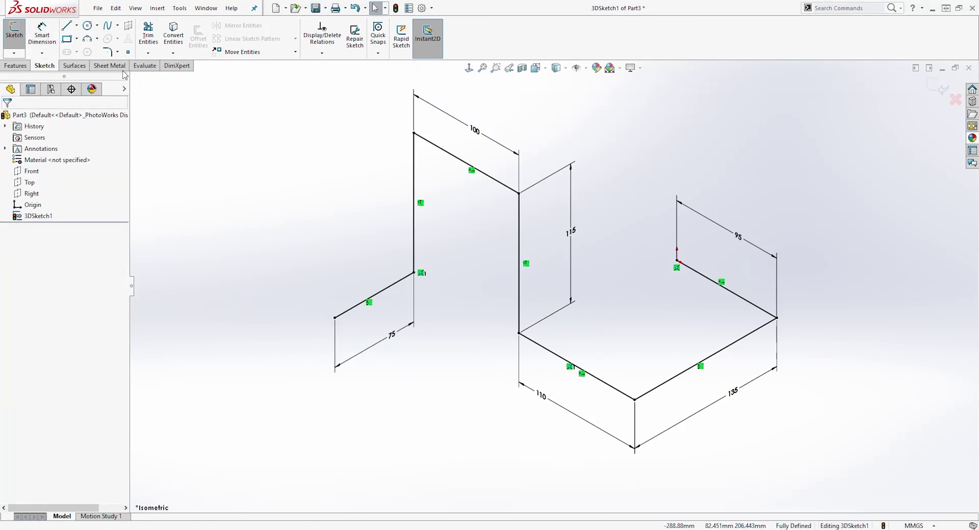
Apply 20 mm sketch fillets to all six corner vertices of the path.
{"action": "left_click", "coordinate": [107, 51]}
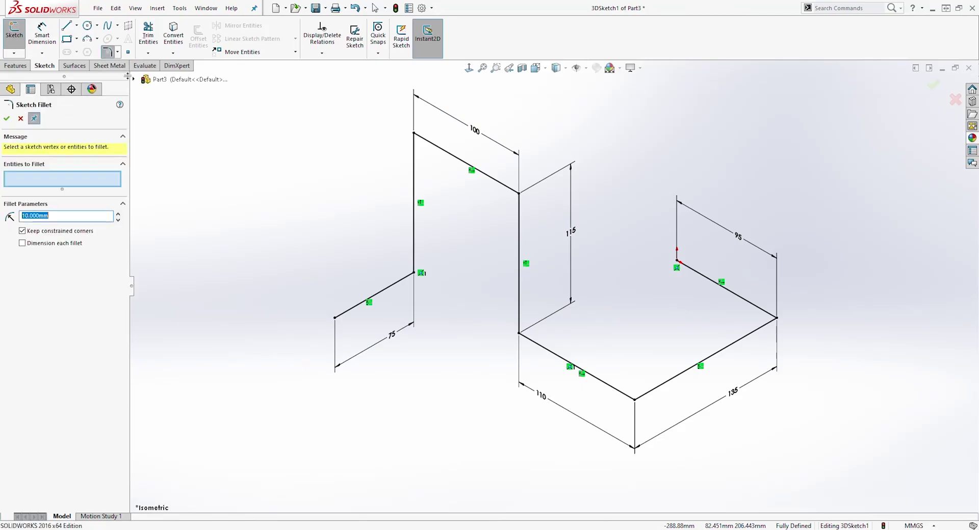
{"action": "left_click", "coordinate": [71, 211]}
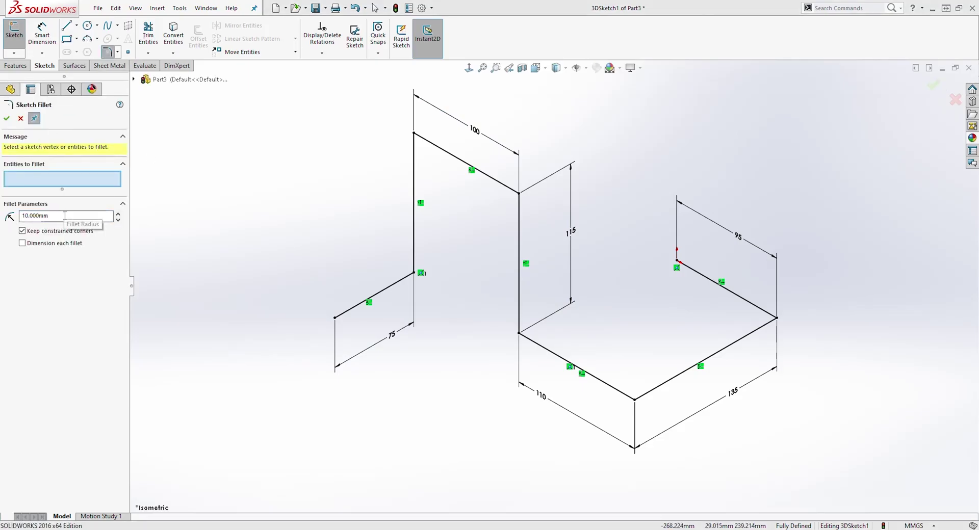
{"action": "left_click_drag", "start_coordinate": [65, 215], "coordinate": [40, 216]}
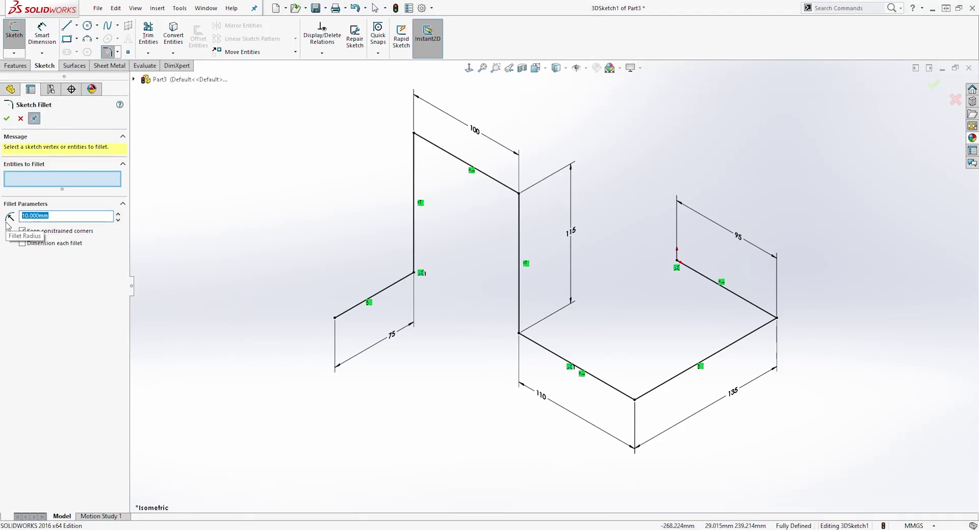
{"action": "key", "text": "Return"}
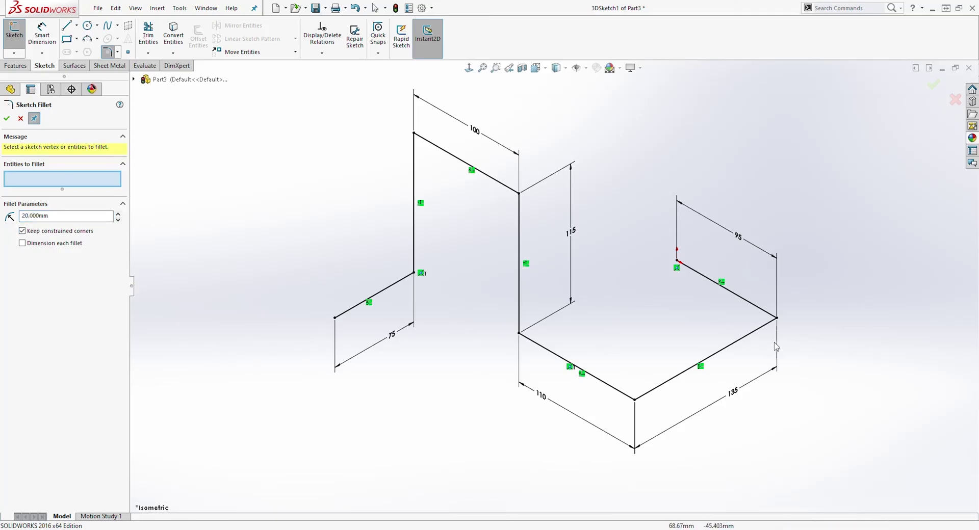
{"action": "left_click", "coordinate": [778, 320]}
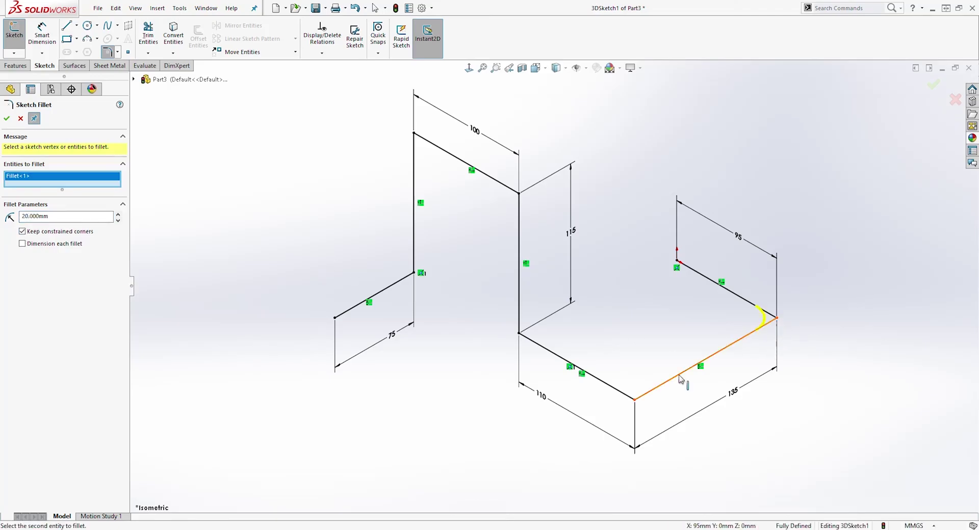
{"action": "left_click", "coordinate": [635, 400]}
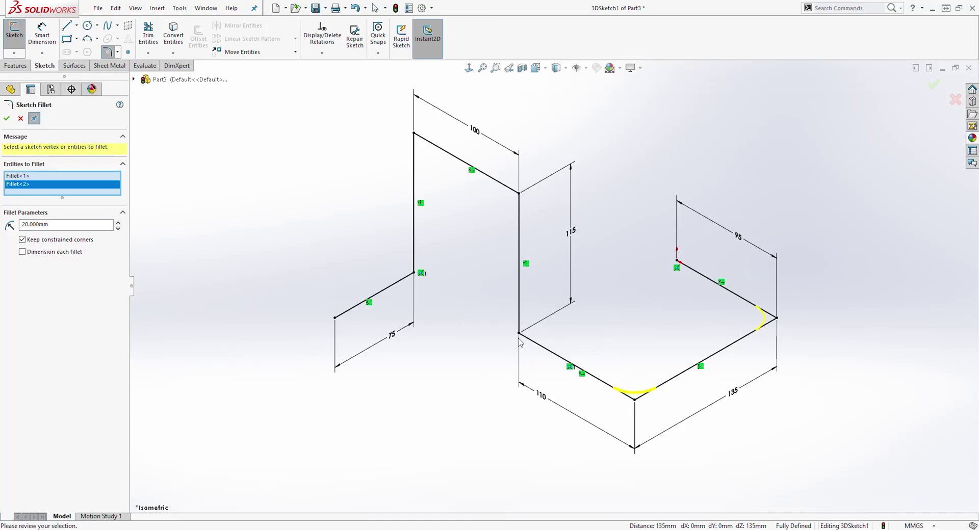
{"action": "left_click", "coordinate": [520, 336]}
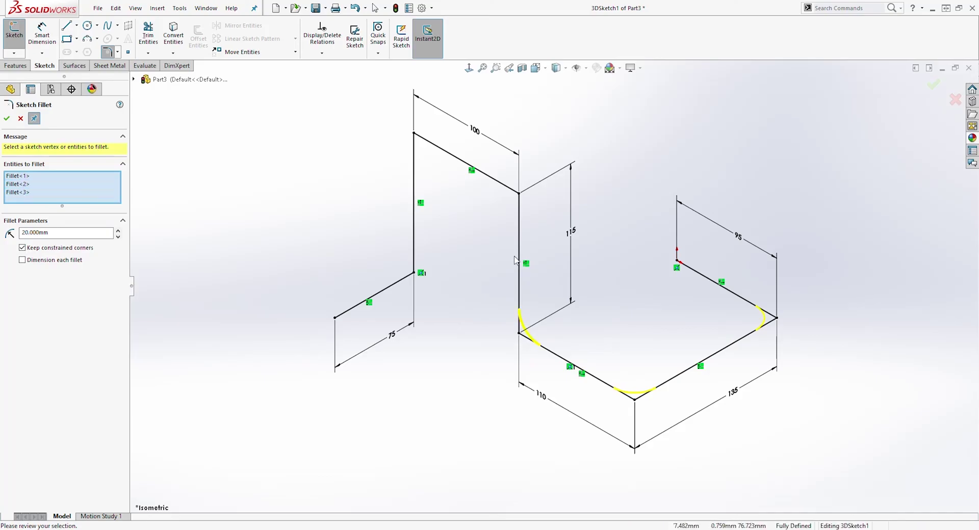
{"action": "left_click", "coordinate": [523, 198]}
{"action": "left_click", "coordinate": [415, 135]}
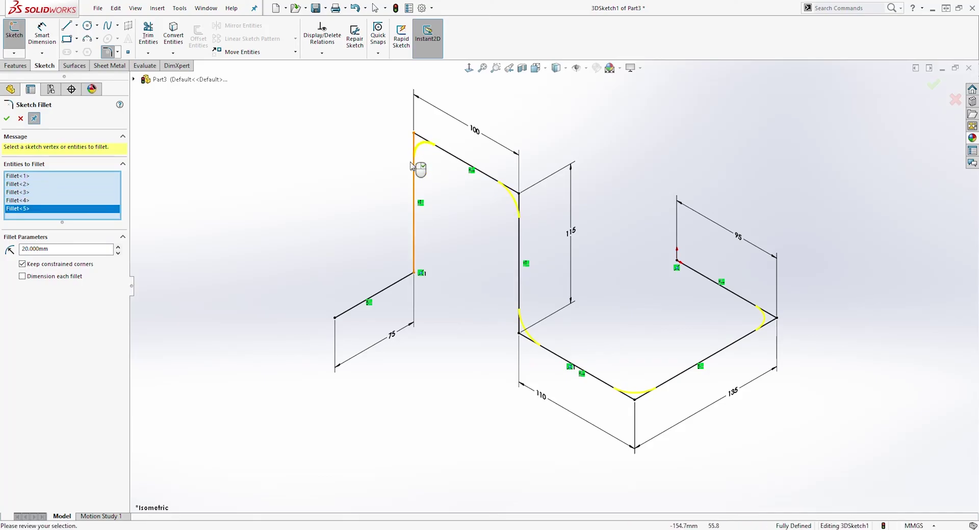
{"action": "left_click", "coordinate": [414, 274]}
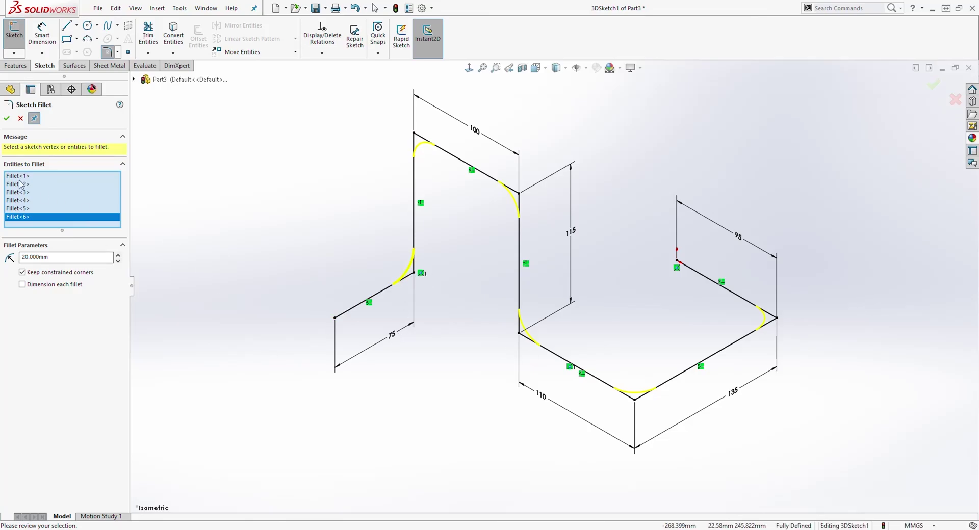
{"action": "left_click", "coordinate": [7, 119]}
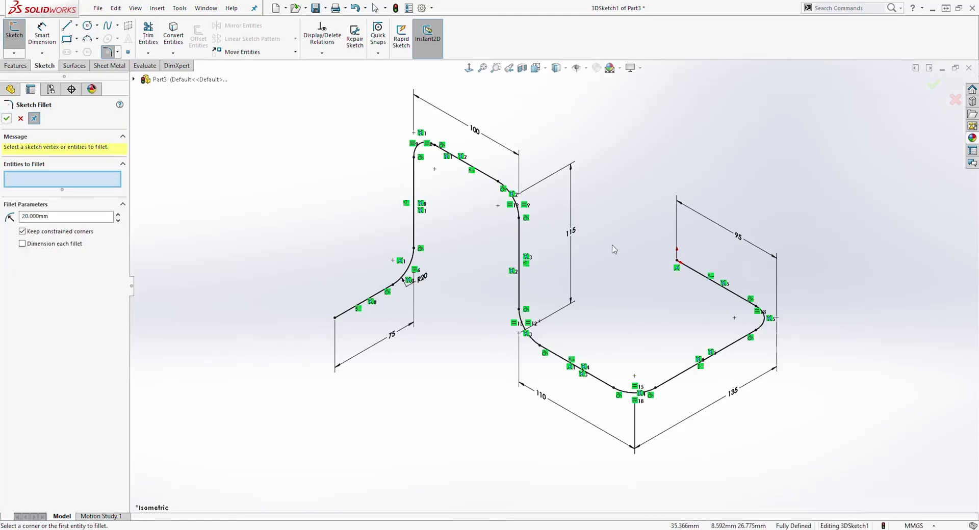
{"action": "mouse_move", "coordinate": [614, 246]}
{"action": "middle_mouse_down"}
{"action": "mouse_move", "coordinate": [656, 191]}
{"action": "mouse_move", "coordinate": [531, 188]}
{"action": "mouse_move", "coordinate": [631, 179]}
{"action": "mouse_move", "coordinate": [623, 214]}
{"action": "mouse_move", "coordinate": [622, 192]}
{"action": "middle_mouse_up"}
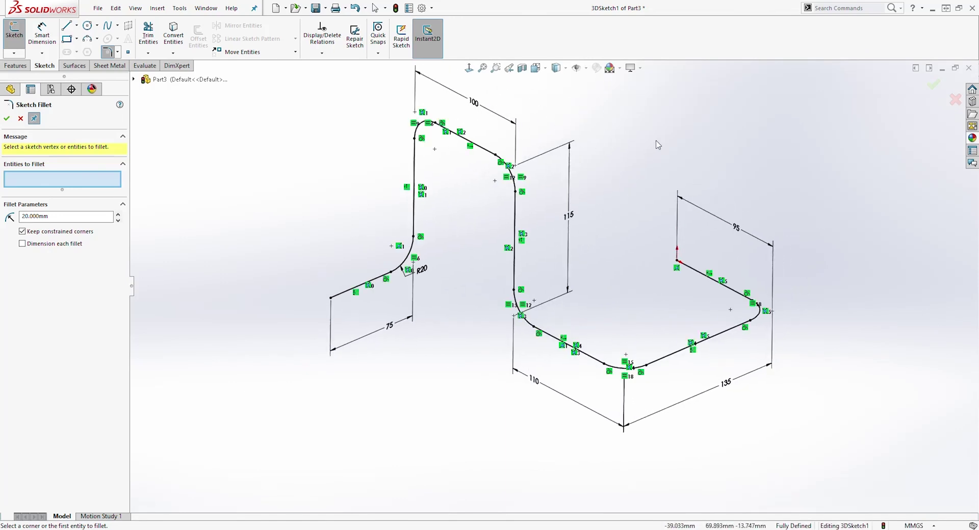
Exit the 3D sketch and open a new sketch on the Right plane, viewed Normal To.
{"action": "left_click", "coordinate": [933, 86]}
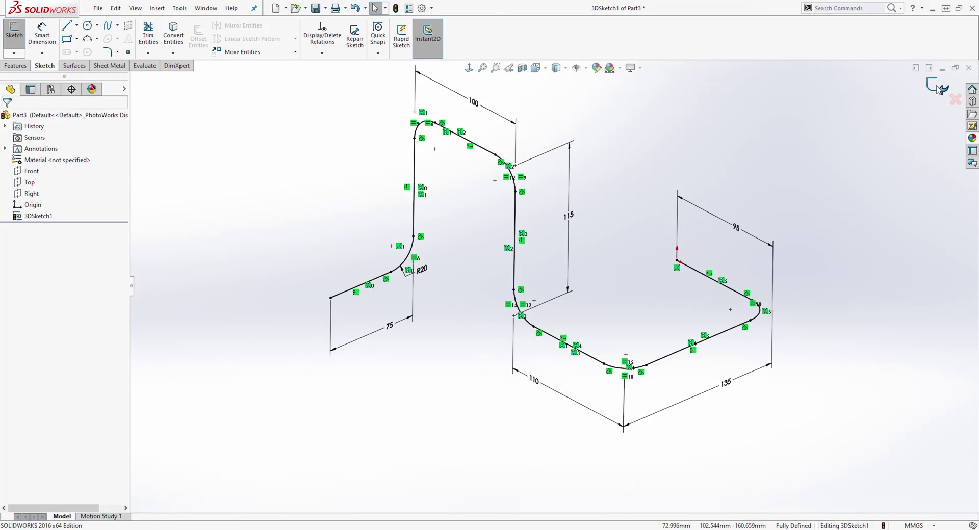
{"action": "left_click", "coordinate": [933, 86]}
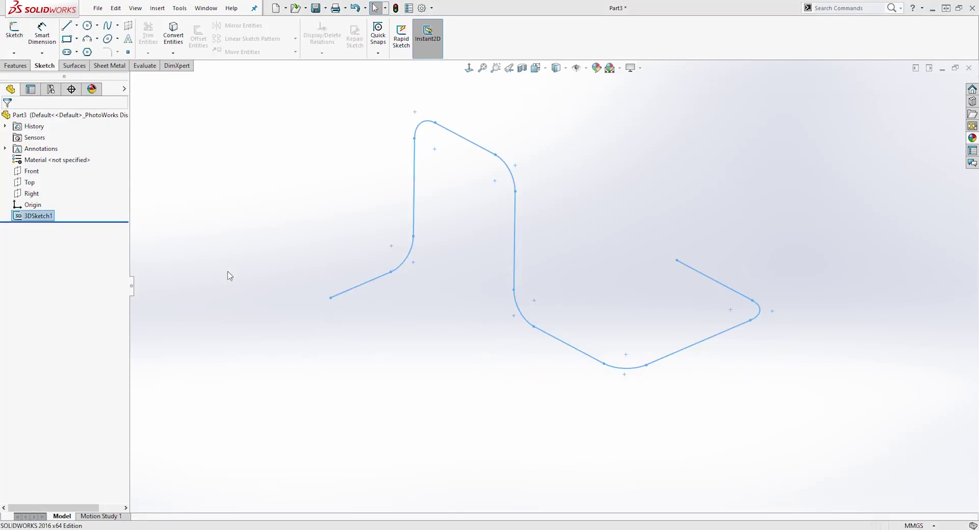
{"action": "left_click", "coordinate": [32, 194]}
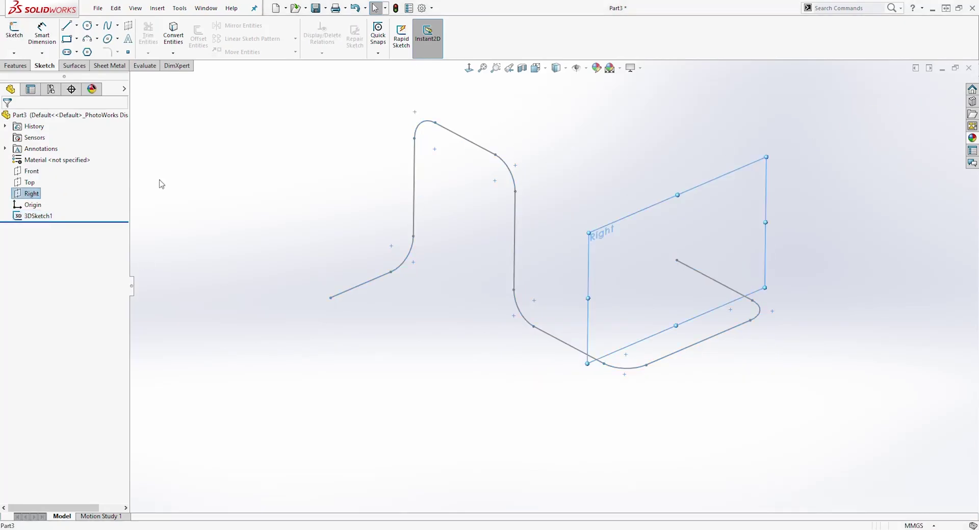
{"action": "middle_click_drag", "start_coordinate": [573, 210], "coordinate": [428, 268]}
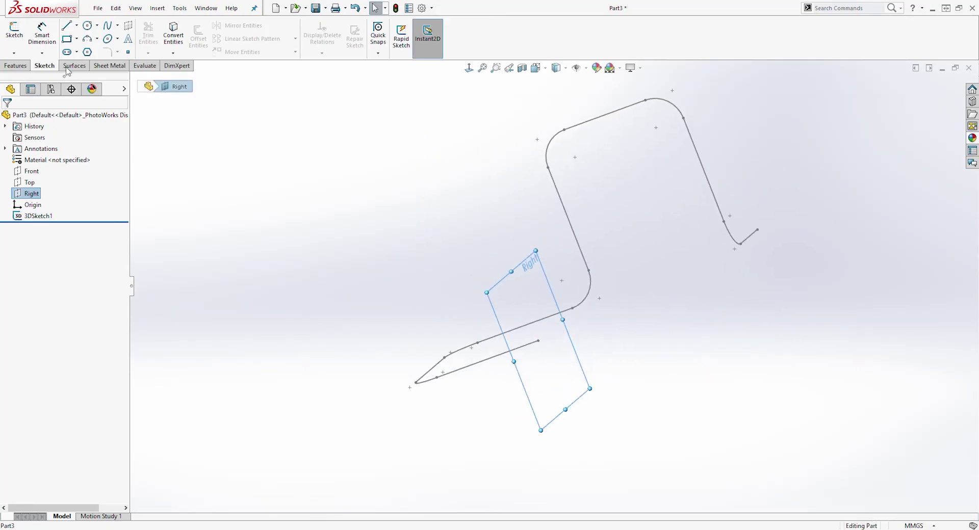
{"action": "left_click", "coordinate": [14, 31]}
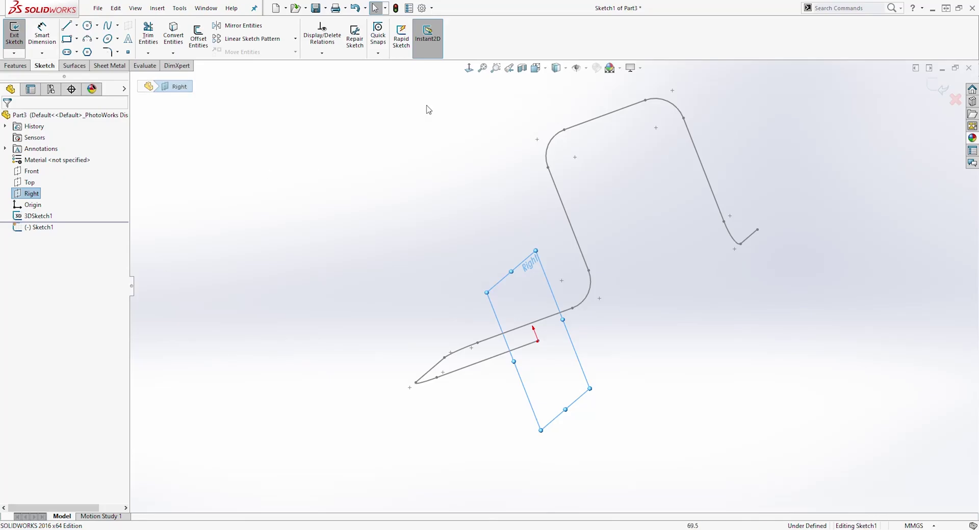
{"action": "left_click", "coordinate": [468, 68]}
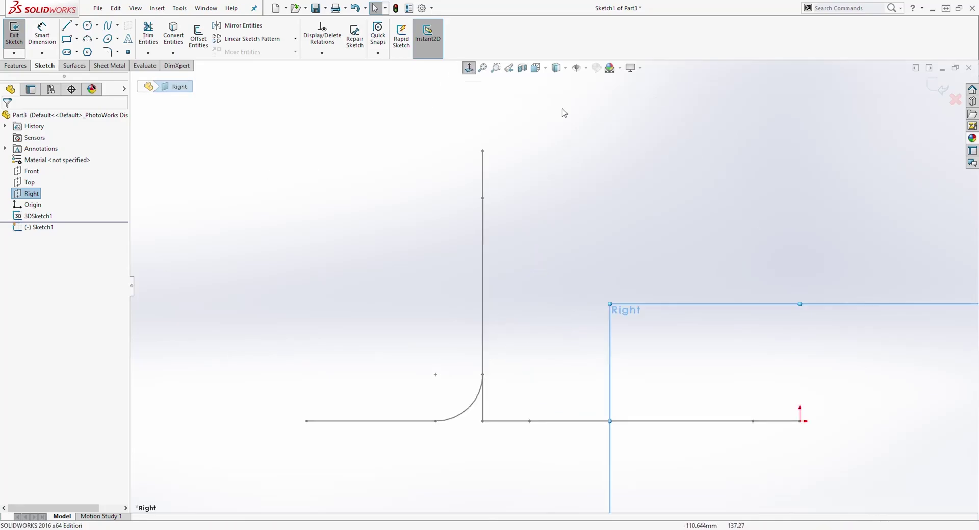
{"action": "scroll", "coordinate": [852, 413], "scroll_direction": "down", "scroll_amount": 3}
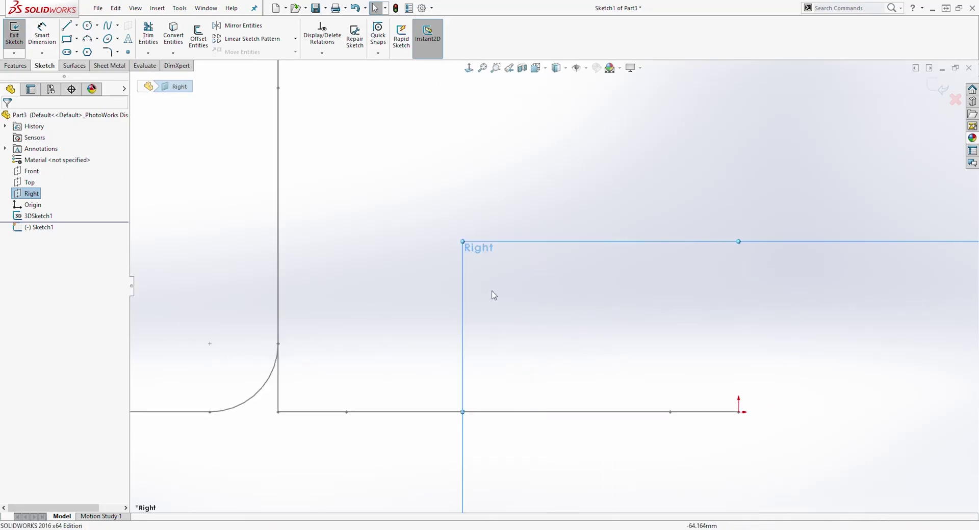
Draw two concentric circles centred on the 3D path's end point.
{"action": "left_click", "coordinate": [86, 25]}
{"action": "left_click", "coordinate": [738, 412]}
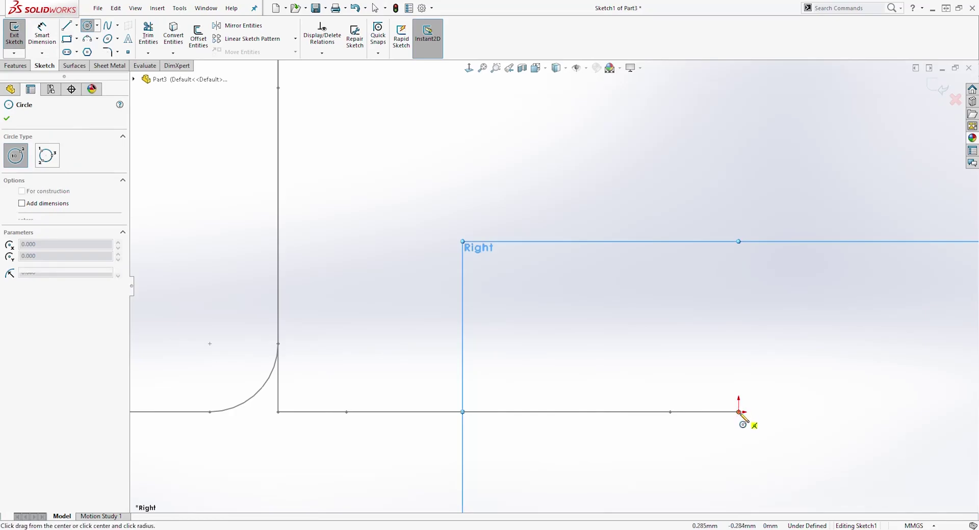
{"action": "left_click", "coordinate": [780, 388]}
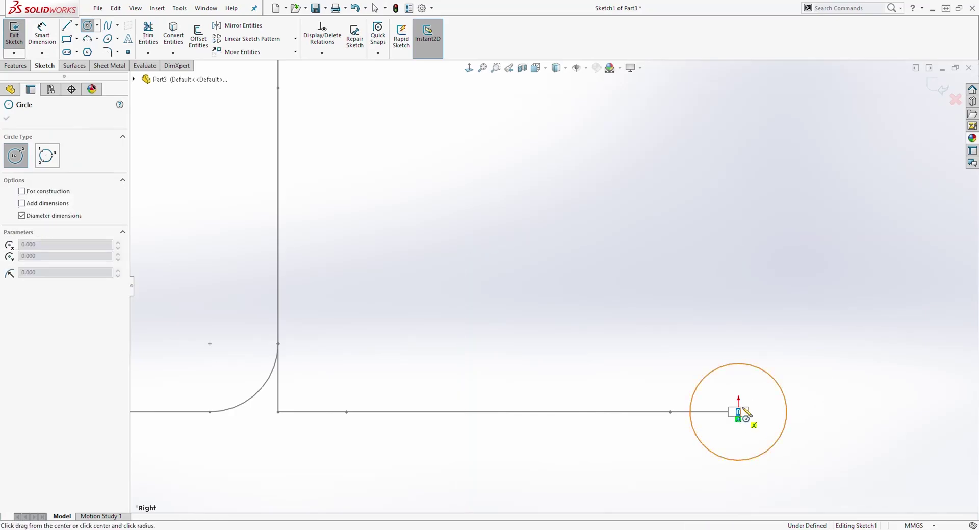
{"action": "left_click", "coordinate": [738, 412]}
{"action": "left_click", "coordinate": [793, 377]}
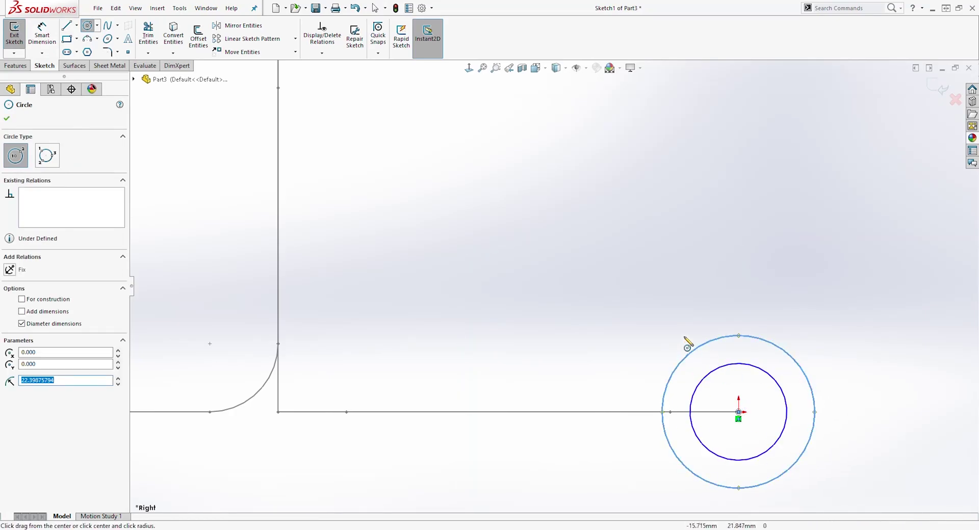
{"action": "key", "text": "Escape"}
Dimension the outer circle to Ø20 and the inner circle to Ø15.
{"action": "left_click", "coordinate": [54, 30]}
{"action": "left_click", "coordinate": [684, 357]}
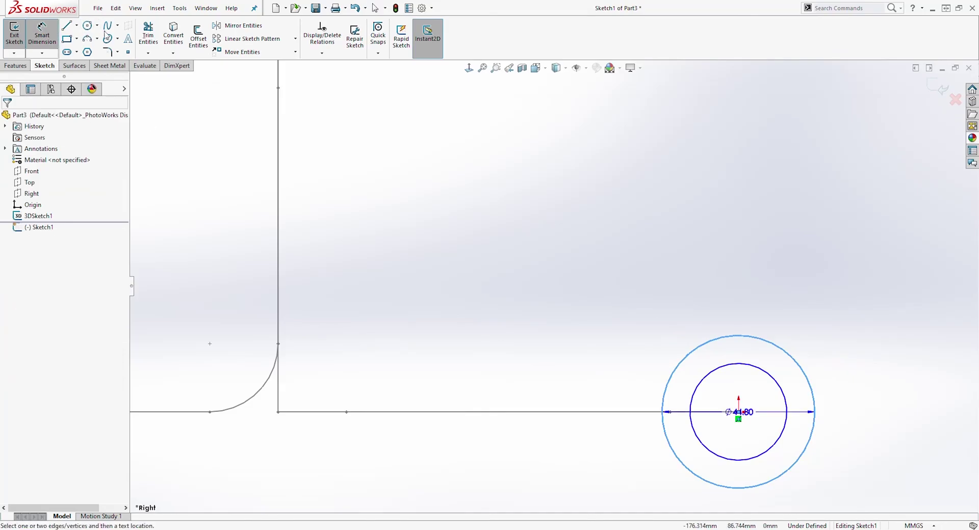
{"action": "left_click", "coordinate": [861, 278]}
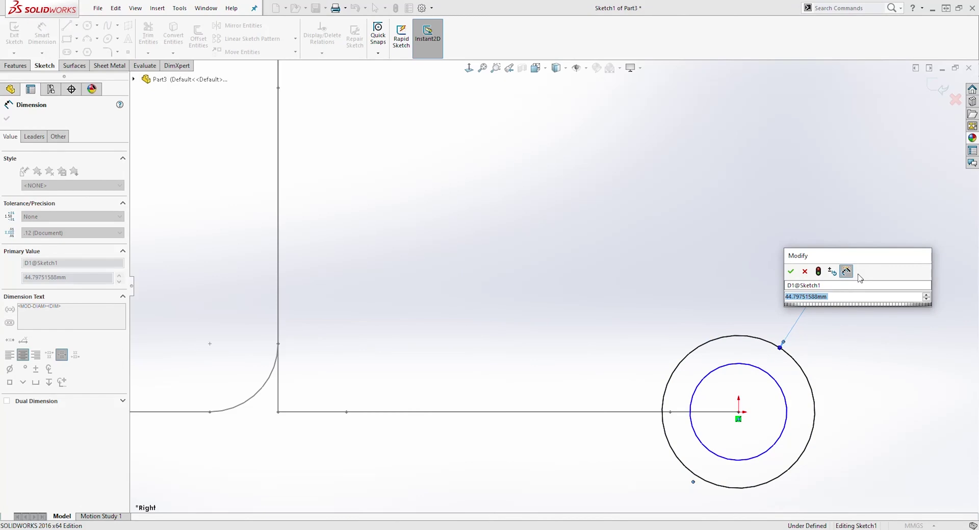
{"action": "type", "text": "20"}
{"action": "key", "text": "Return"}
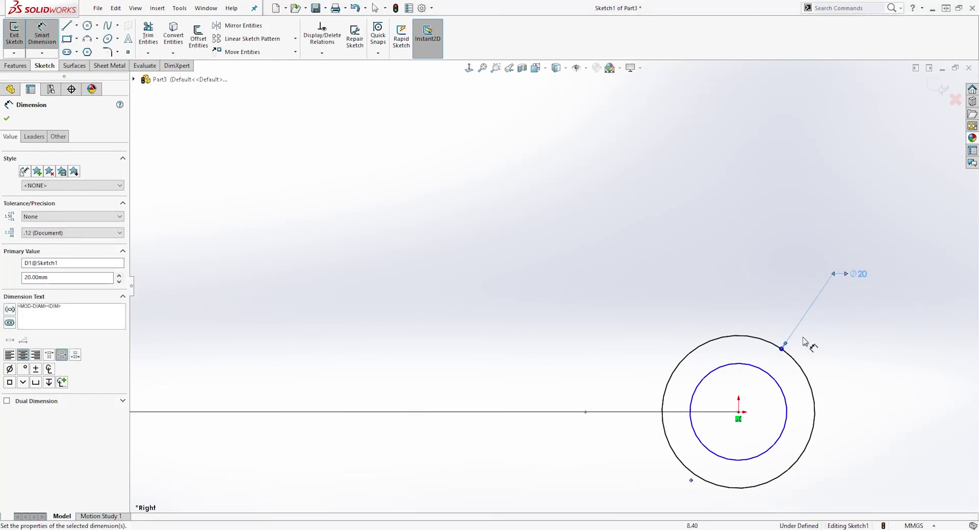
{"action": "left_click", "coordinate": [773, 384]}
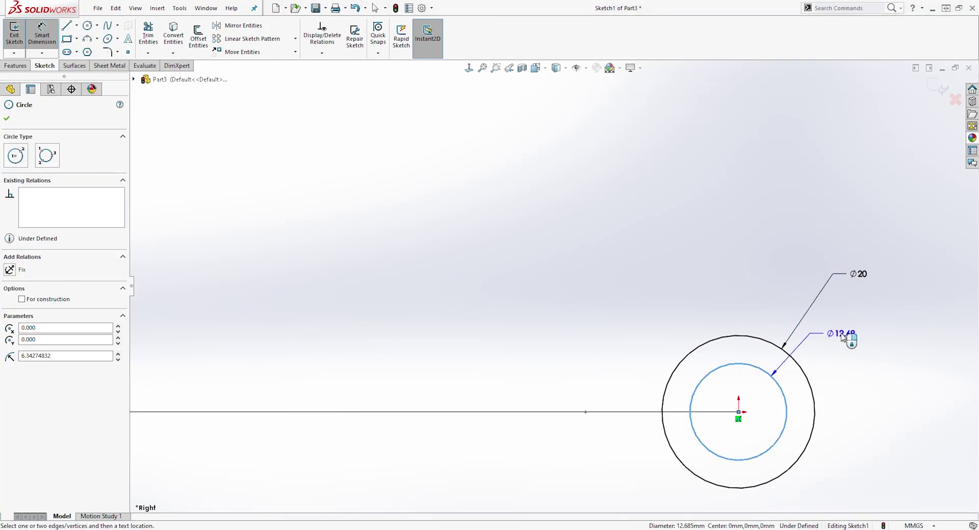
{"action": "left_click", "coordinate": [842, 337]}
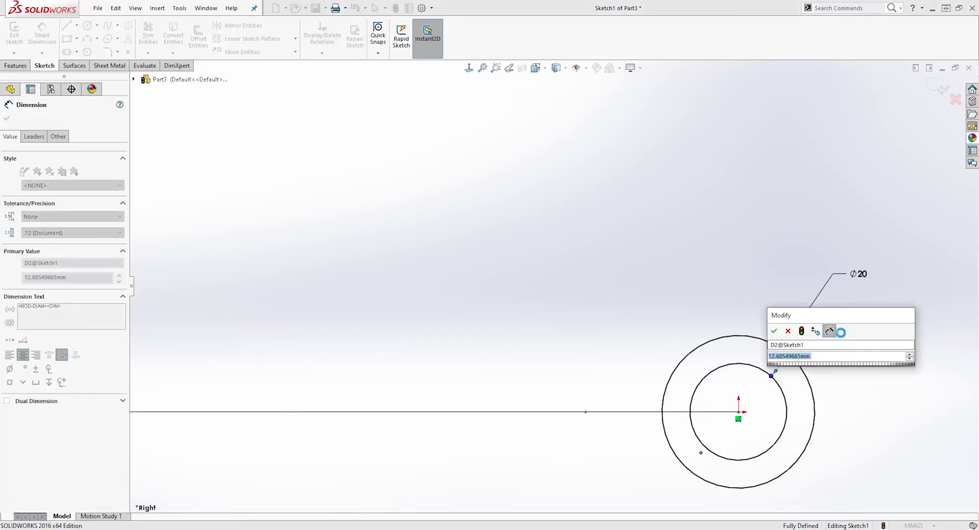
{"action": "type", "text": "15"}
{"action": "key", "text": "Return"}
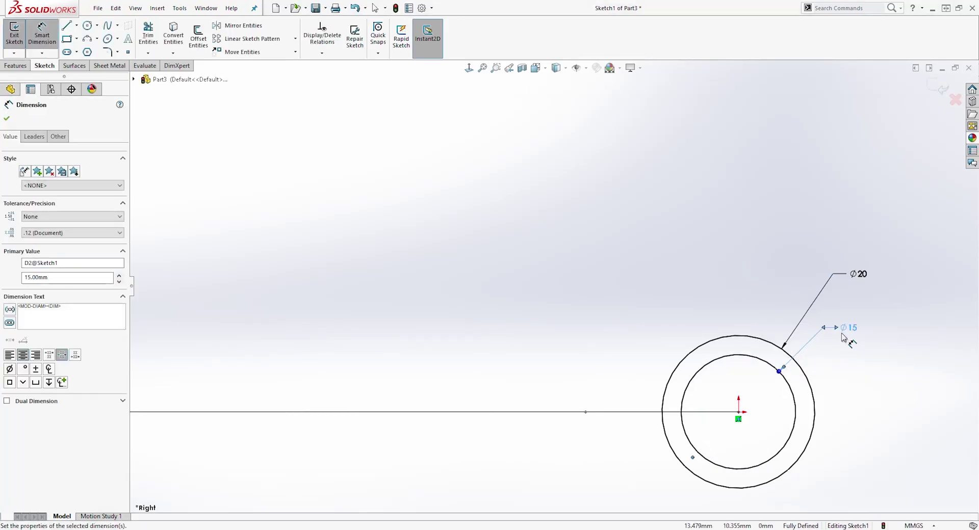
{"action": "left_click", "coordinate": [835, 260]}
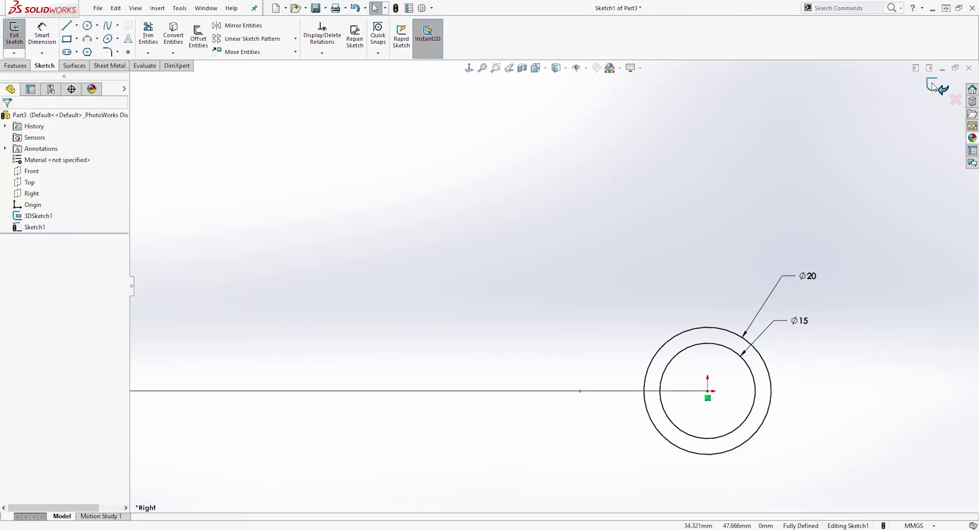
Exit the profile sketch and orbit to inspect the path and profile.
{"action": "left_click", "coordinate": [937, 87]}
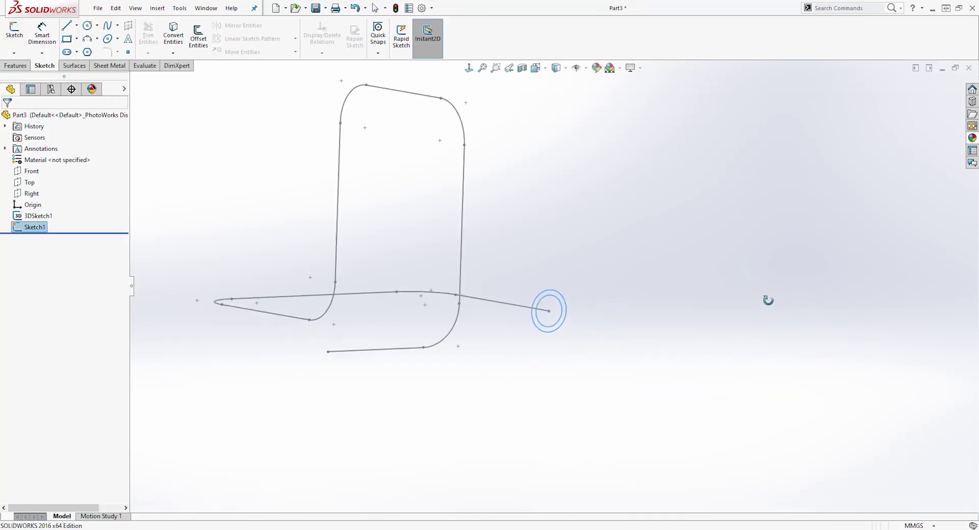
{"action": "mouse_move", "coordinate": [768, 300]}
{"action": "middle_mouse_down"}
{"action": "mouse_move", "coordinate": [699, 354]}
{"action": "mouse_move", "coordinate": [405, 376]}
{"action": "mouse_move", "coordinate": [435, 319]}
{"action": "mouse_move", "coordinate": [467, 349]}
{"action": "middle_mouse_up"}
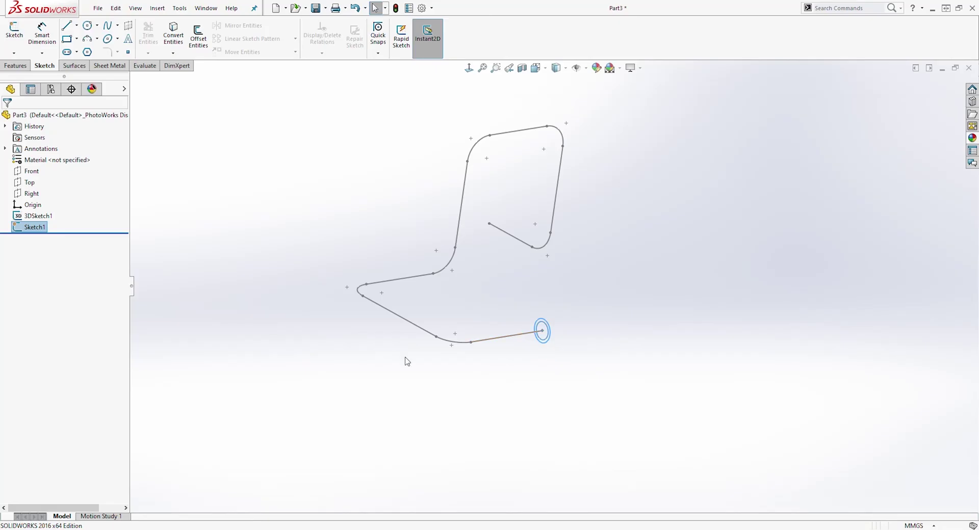
{"action": "mouse_move", "coordinate": [541, 240]}
{"action": "middle_mouse_down"}
{"action": "mouse_move", "coordinate": [581, 227]}
{"action": "mouse_move", "coordinate": [666, 236]}
{"action": "mouse_move", "coordinate": [619, 312]}
{"action": "middle_mouse_up"}
{"action": "left_click", "coordinate": [281, 148]}
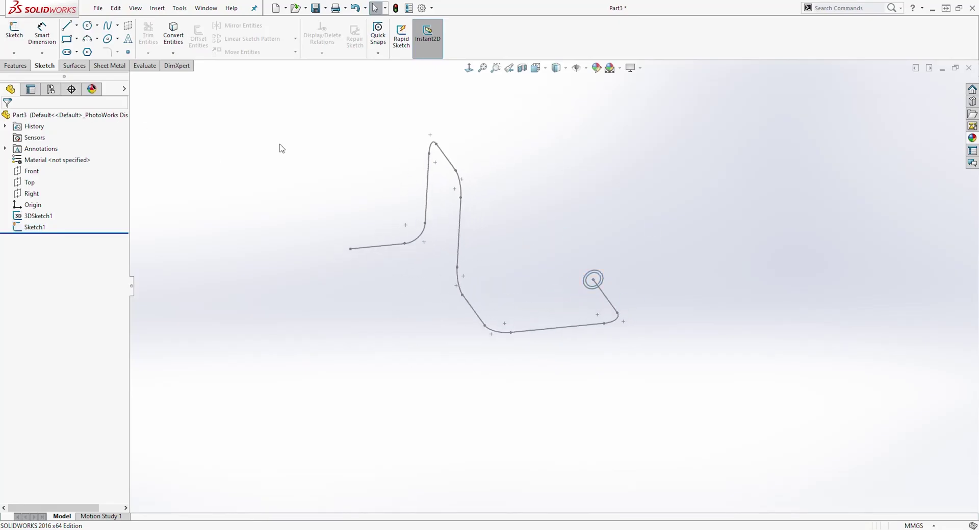
Sweep the Sketch1 profile along the 3DSketch1 path to create the tube.
{"action": "left_click", "coordinate": [14, 67]}
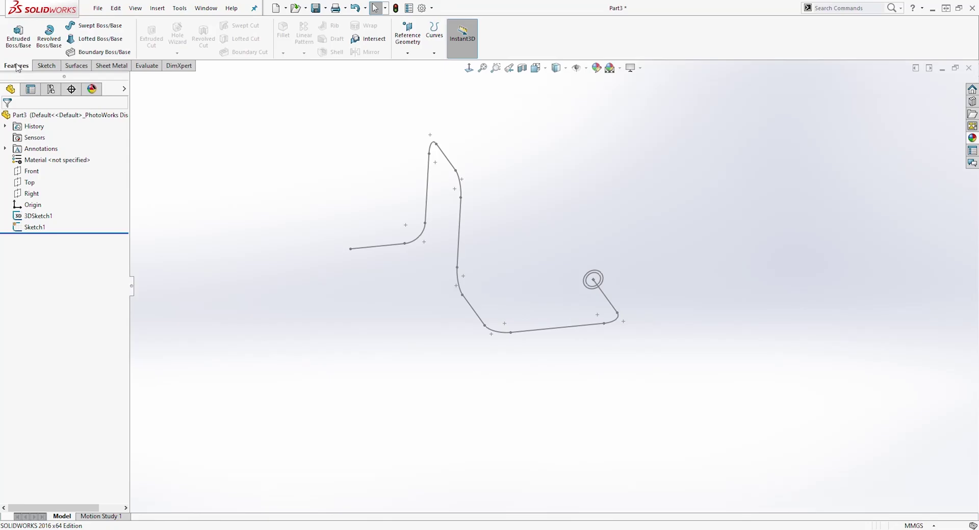
{"action": "left_click", "coordinate": [84, 29]}
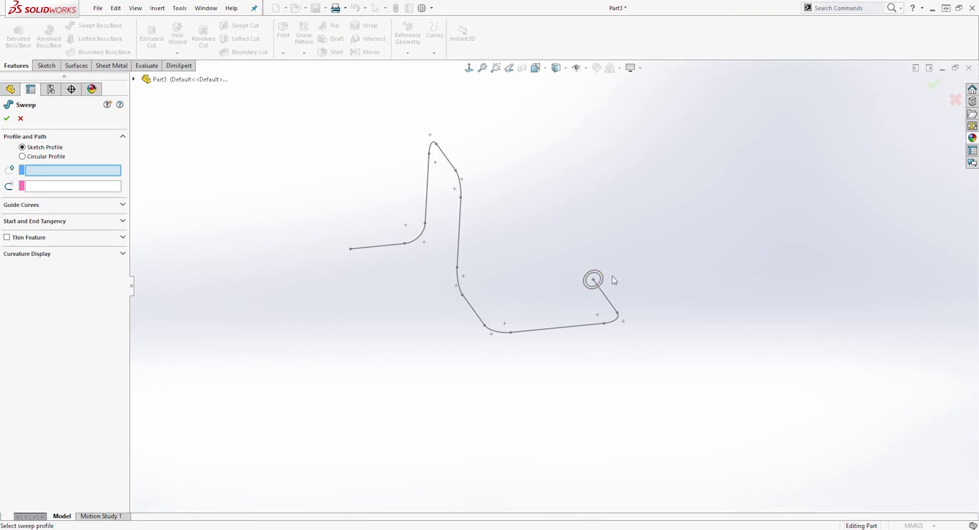
{"action": "left_click", "coordinate": [134, 80]}
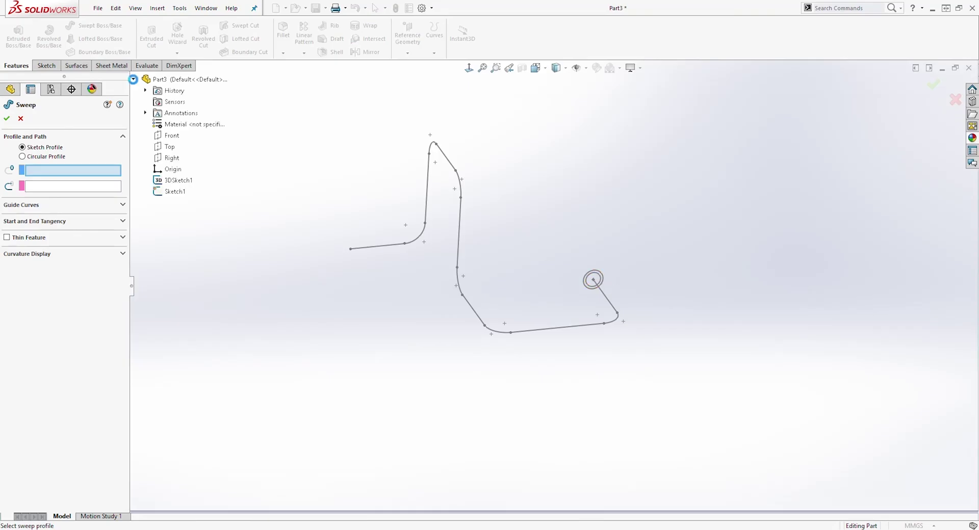
{"action": "left_click", "coordinate": [174, 196]}
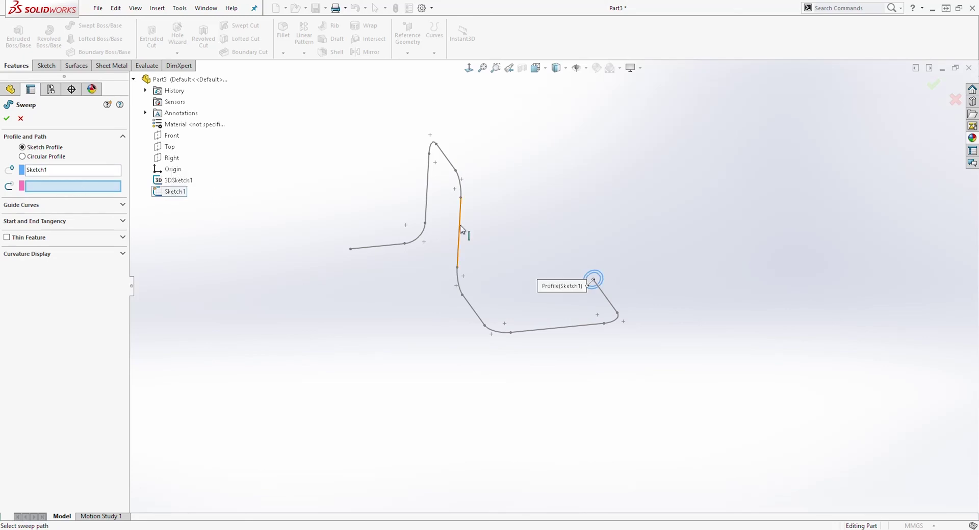
{"action": "left_click", "coordinate": [187, 182]}
{"action": "middle_click_drag", "start_coordinate": [599, 201], "coordinate": [622, 193]}
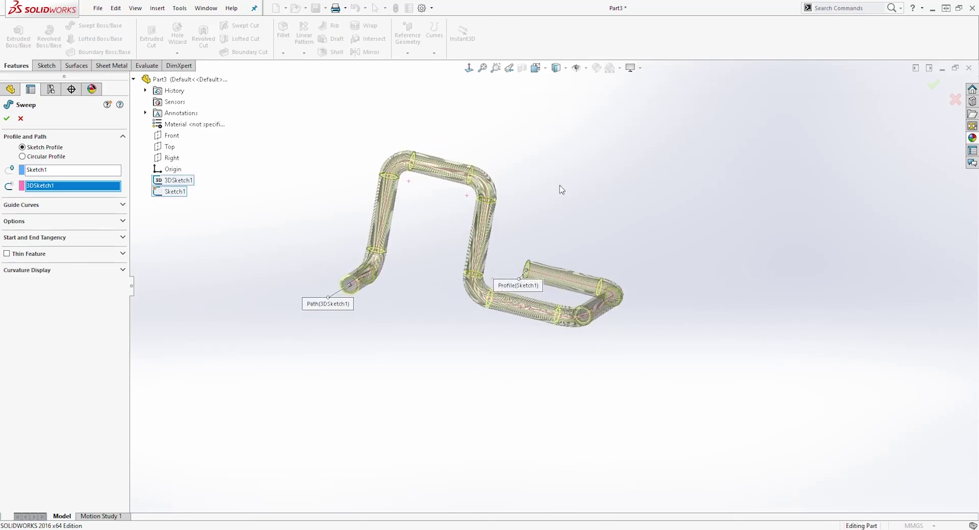
{"action": "scroll", "coordinate": [559, 188], "scroll_direction": "down", "scroll_amount": 2}
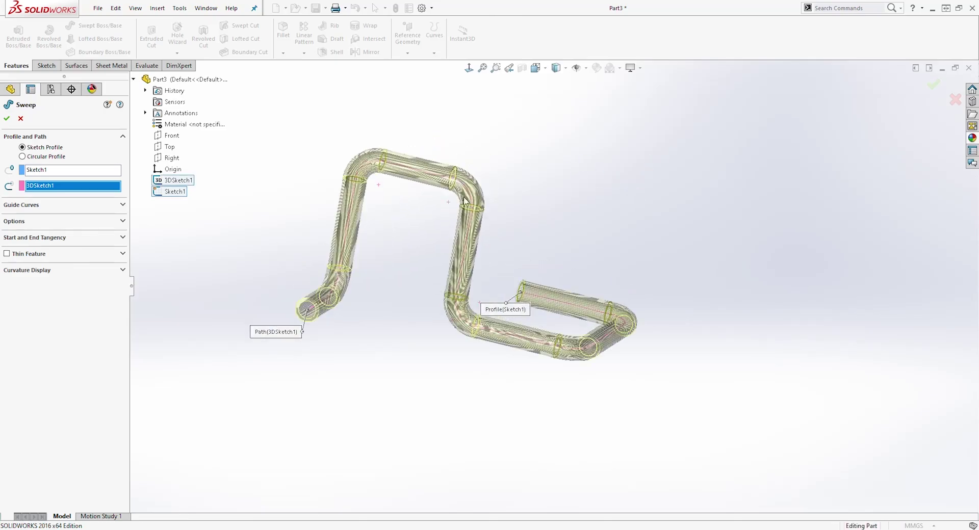
{"action": "left_click", "coordinate": [7, 121]}
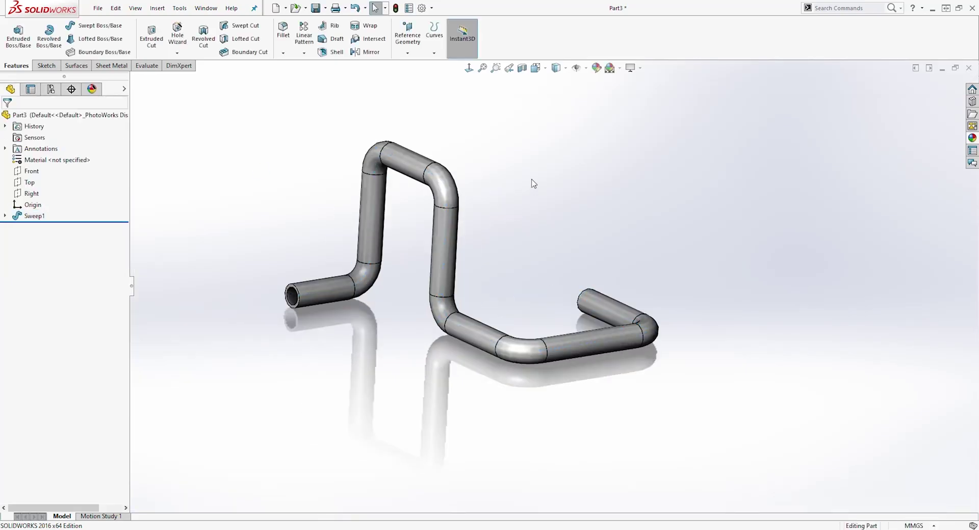
Apply blue high gloss plastic to the whole tube part.
{"action": "middle_click_drag", "start_coordinate": [517, 169], "coordinate": [539, 228]}
{"action": "scroll", "coordinate": [538, 229], "scroll_direction": "down", "scroll_amount": 2}
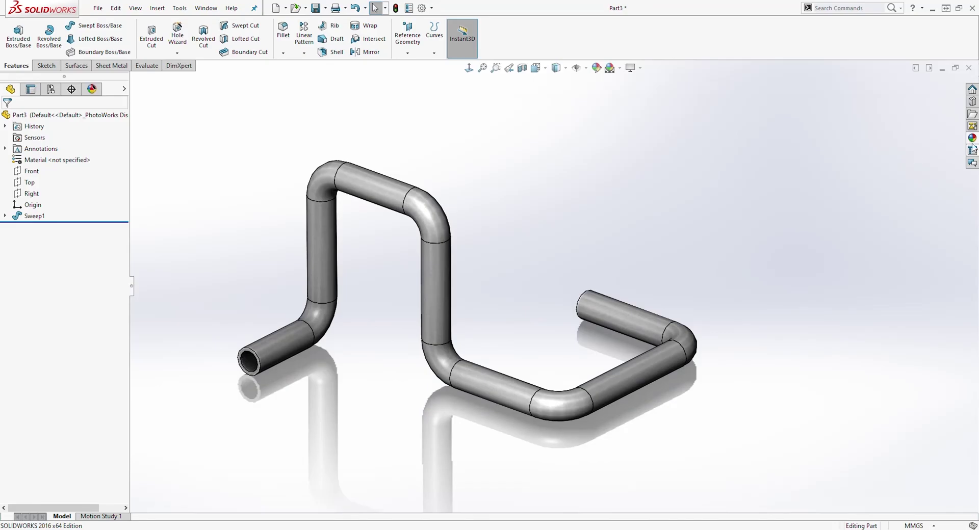
{"action": "left_click", "coordinate": [972, 138]}
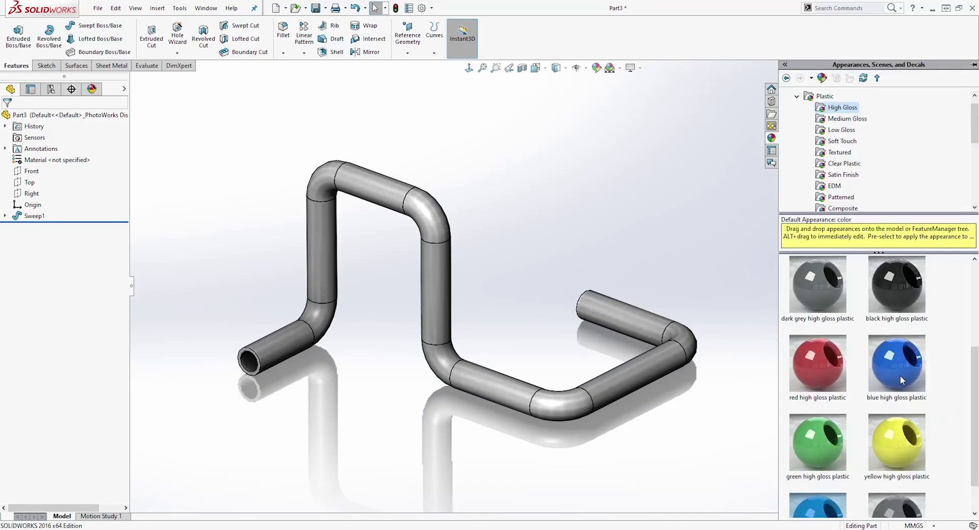
{"action": "left_click_drag", "start_coordinate": [898, 362], "coordinate": [653, 380]}
{"action": "left_click", "coordinate": [655, 383]}
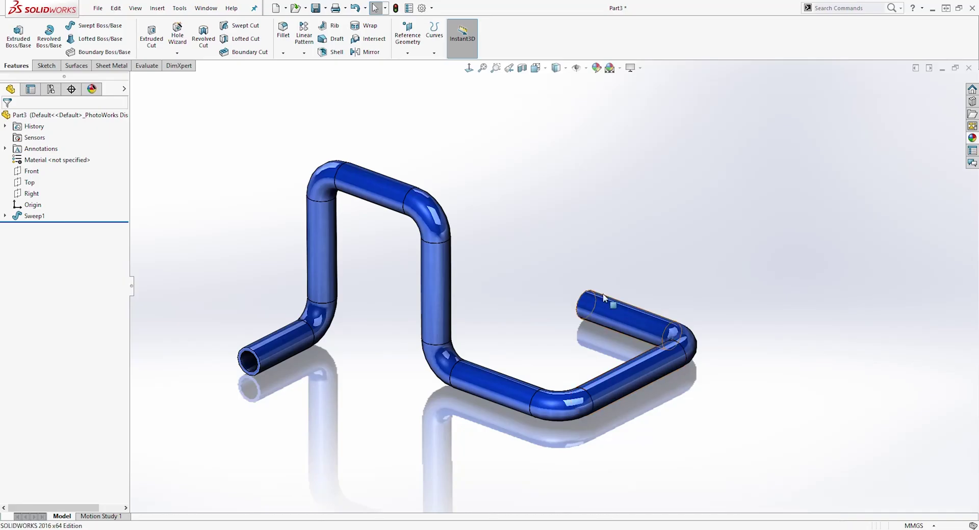
{"action": "middle_click_drag", "start_coordinate": [496, 218], "coordinate": [602, 227]}
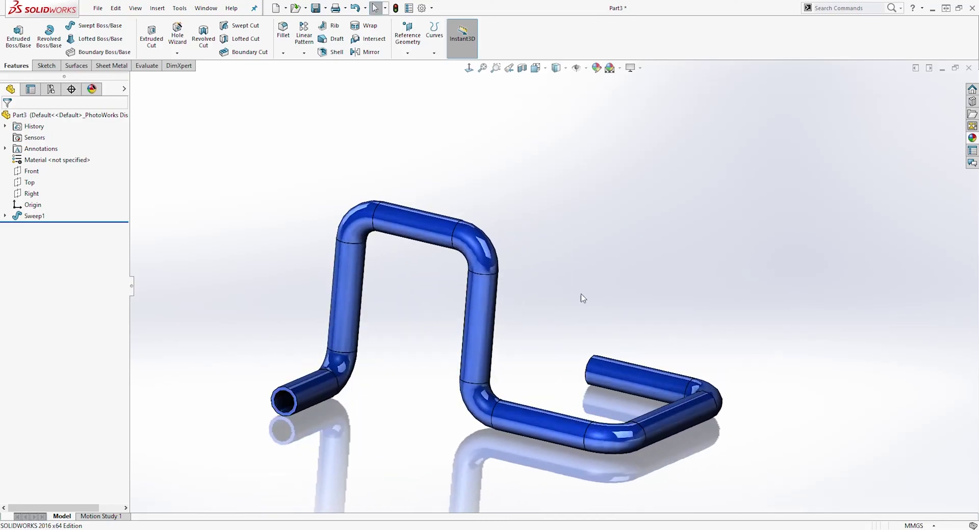